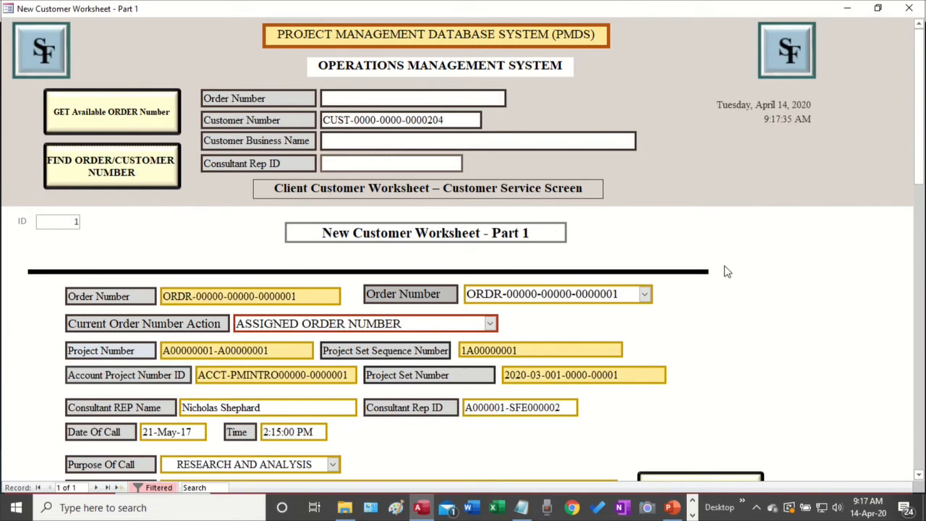
scroll(728, 272, "down", 2)
scroll(723, 271, "up", 2)
left_click(491, 324)
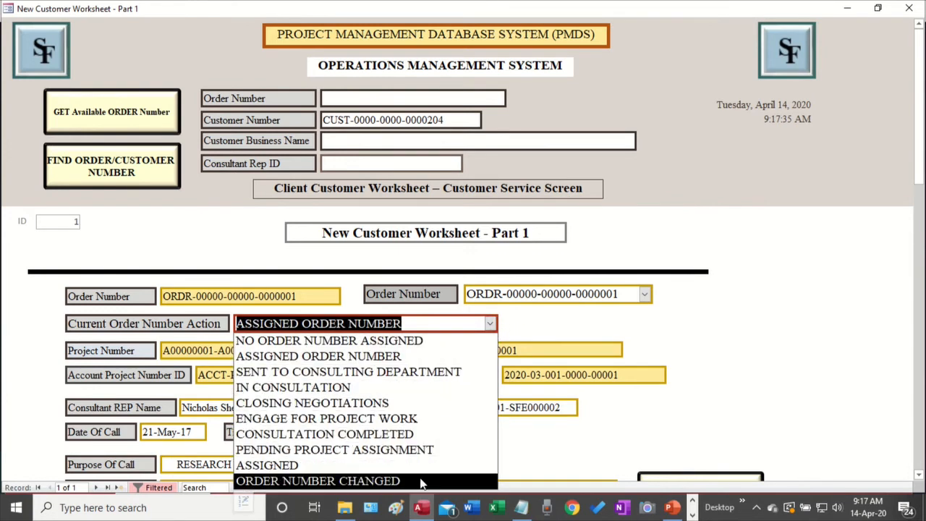
left_click(571, 327)
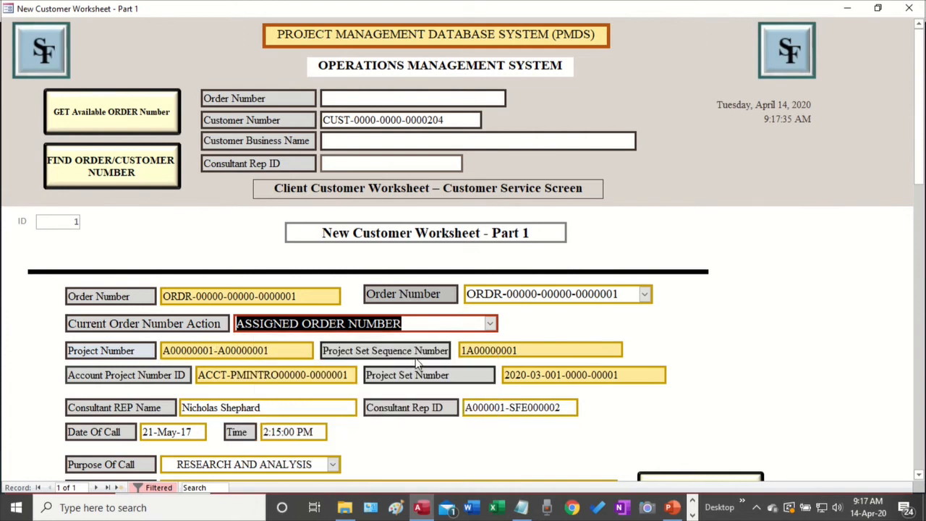
double_click(524, 350)
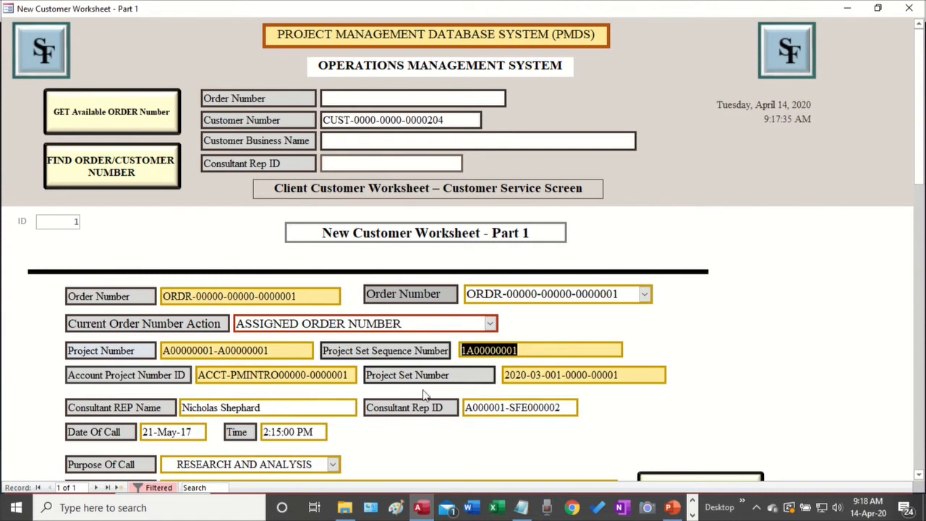
left_click(100, 381)
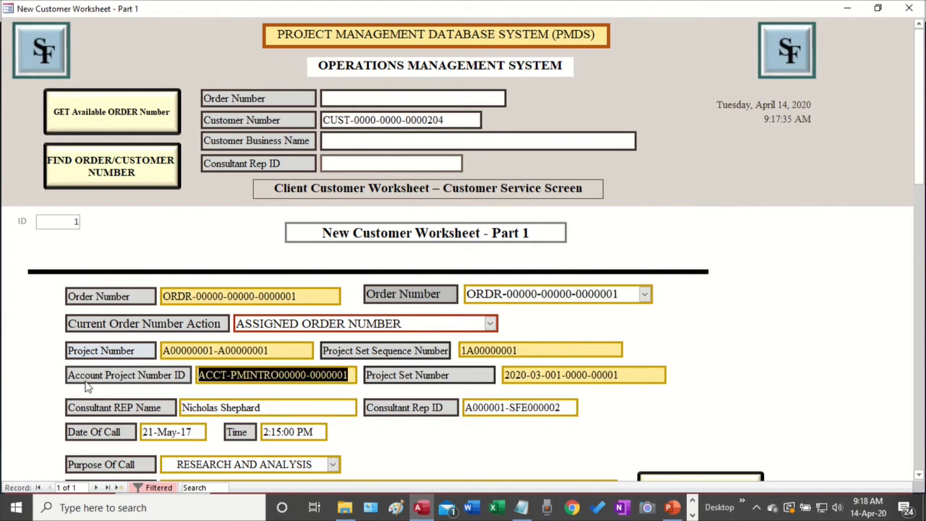
left_click(346, 375)
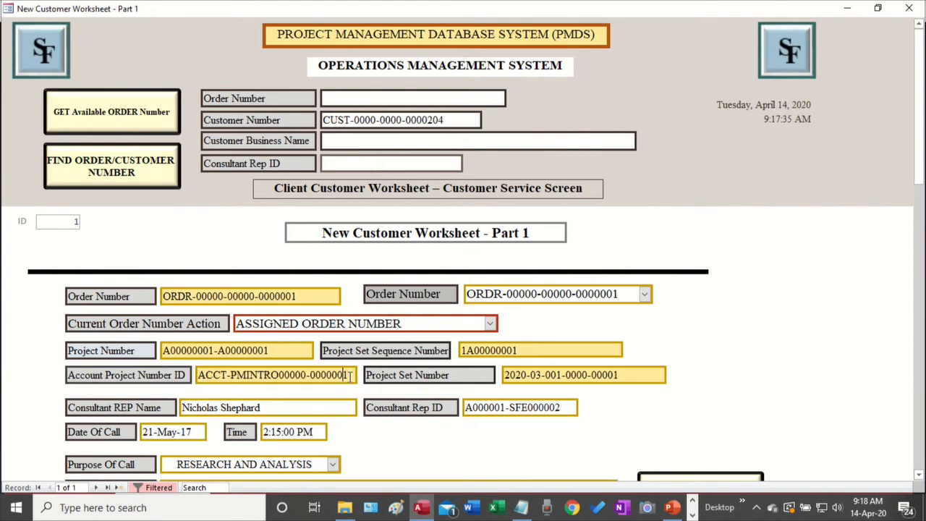
left_click_drag(350, 375, 189, 374)
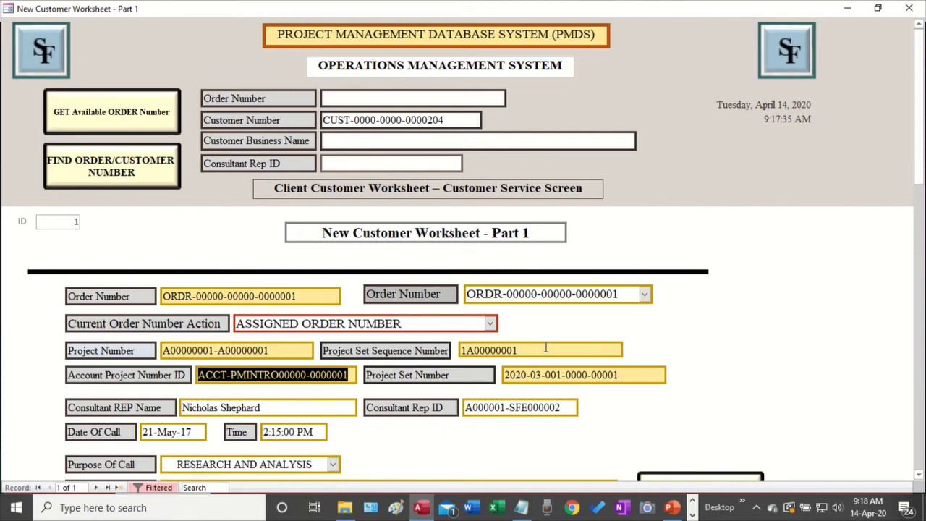
left_click_drag(540, 351, 455, 352)
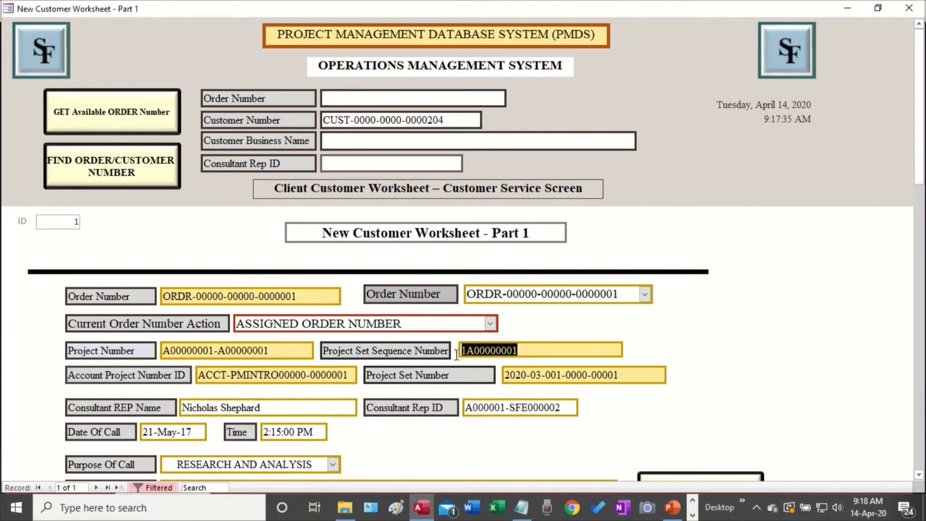
left_click(350, 374)
left_click_drag(350, 374, 196, 385)
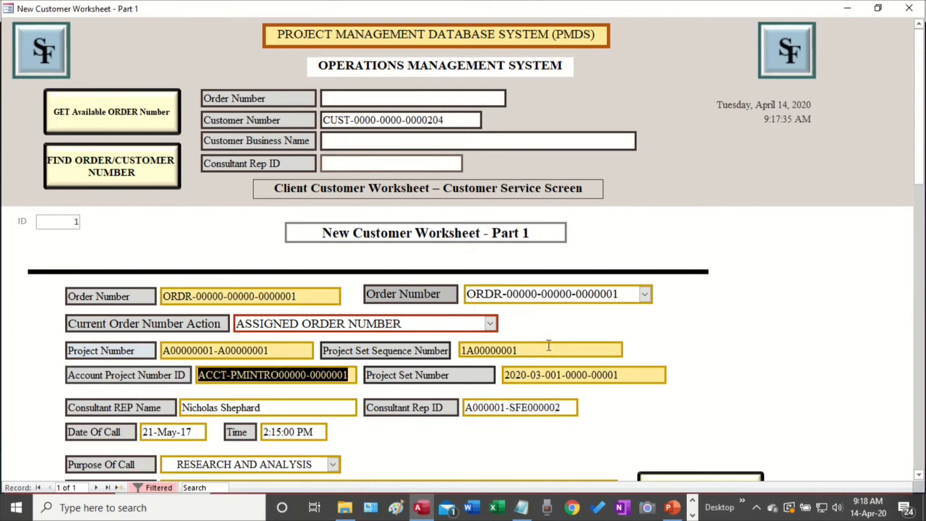
left_click_drag(546, 349, 449, 350)
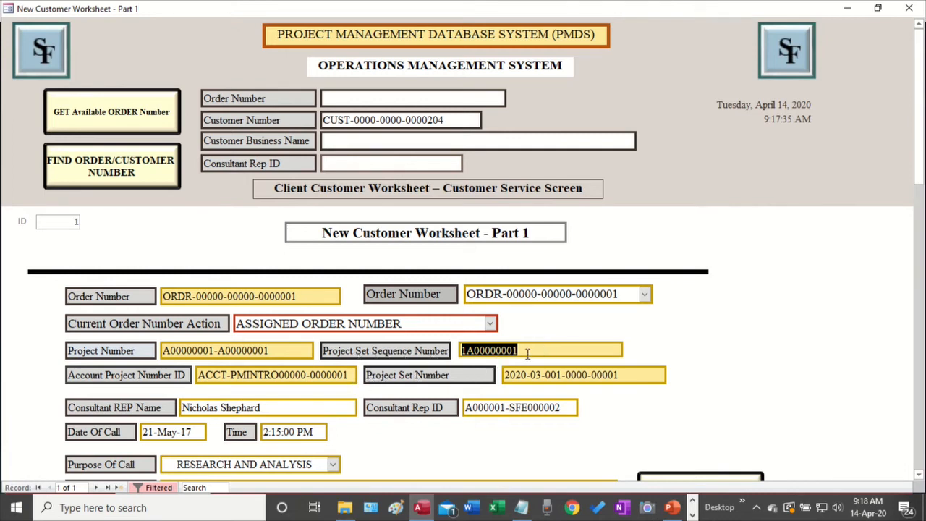
left_click_drag(199, 375, 353, 376)
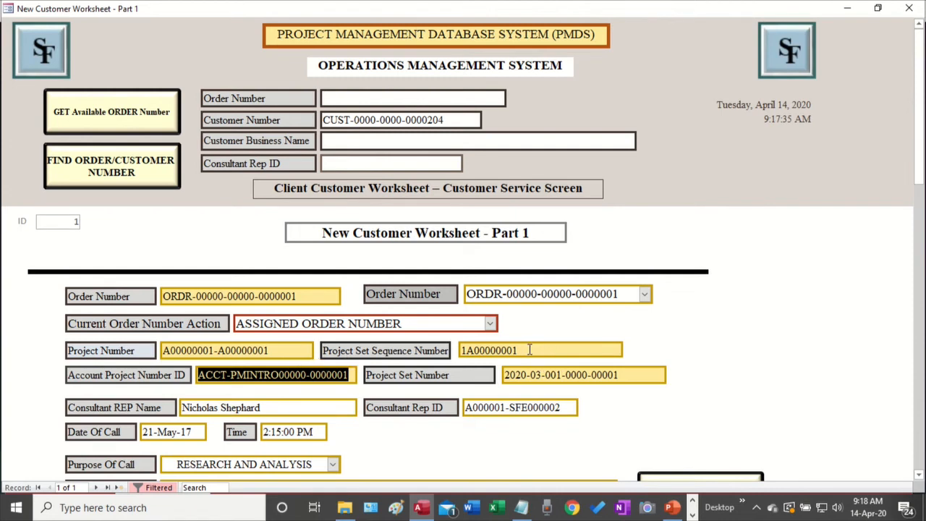
left_click(350, 375)
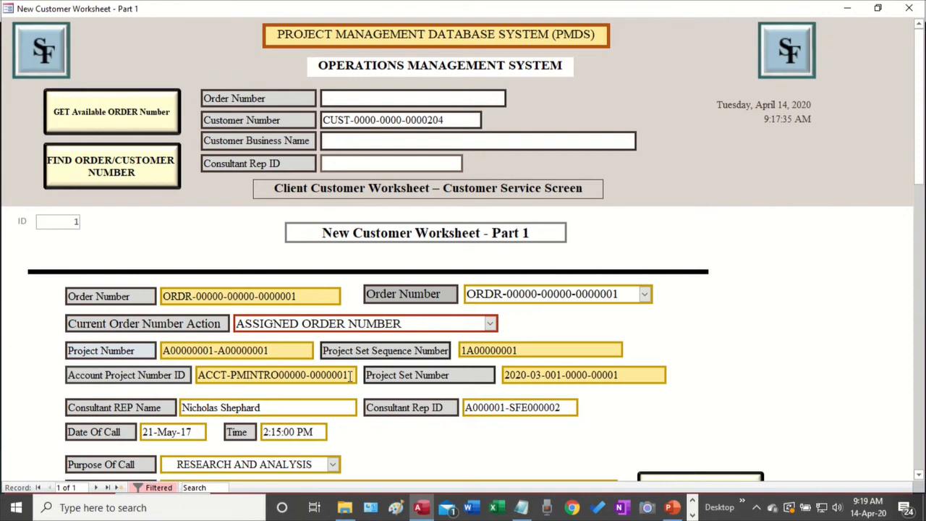
left_click_drag(350, 375, 199, 375)
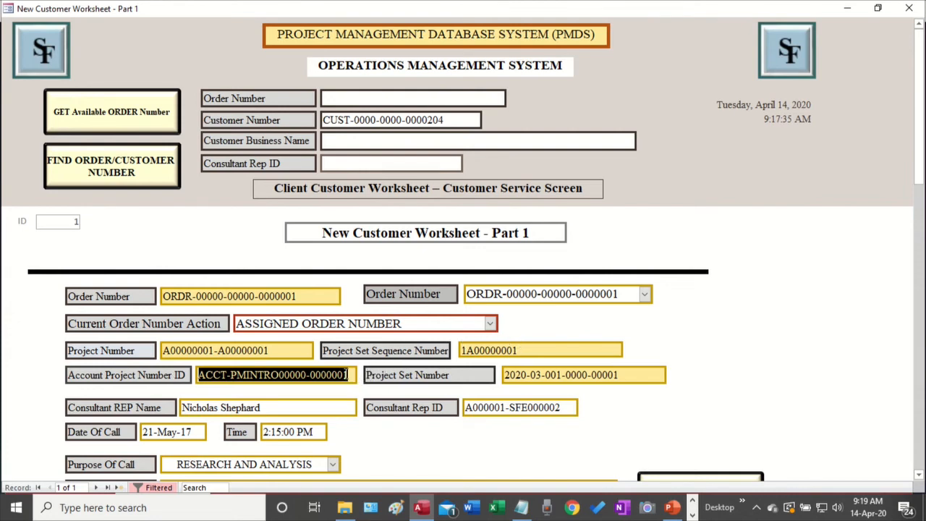
left_click(356, 375)
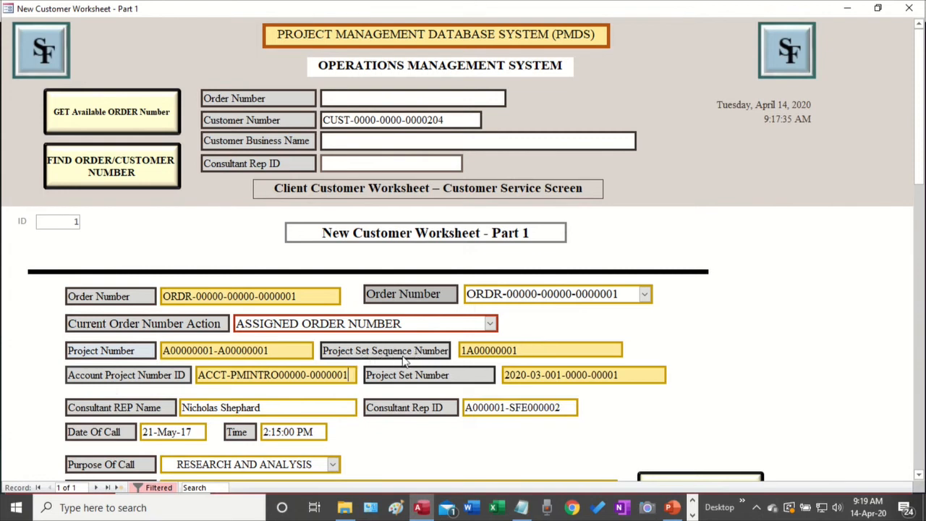
left_click_drag(521, 350, 513, 350)
left_click_drag(621, 375, 459, 375)
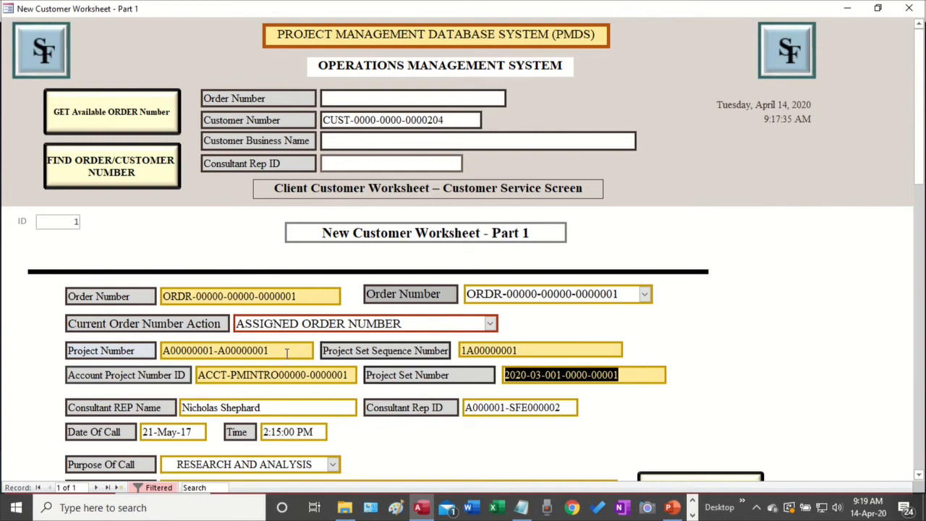
left_click_drag(269, 350, 134, 350)
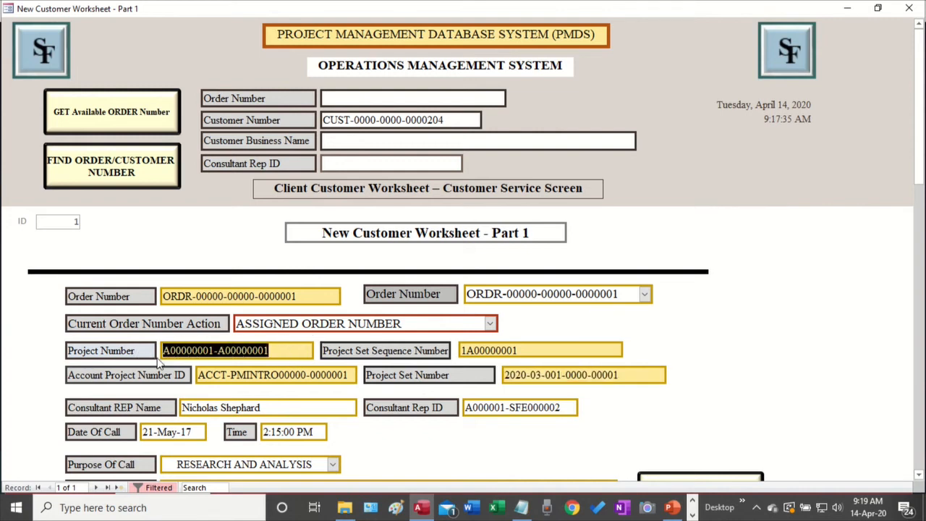
left_click(620, 375)
left_click_drag(620, 375, 483, 379)
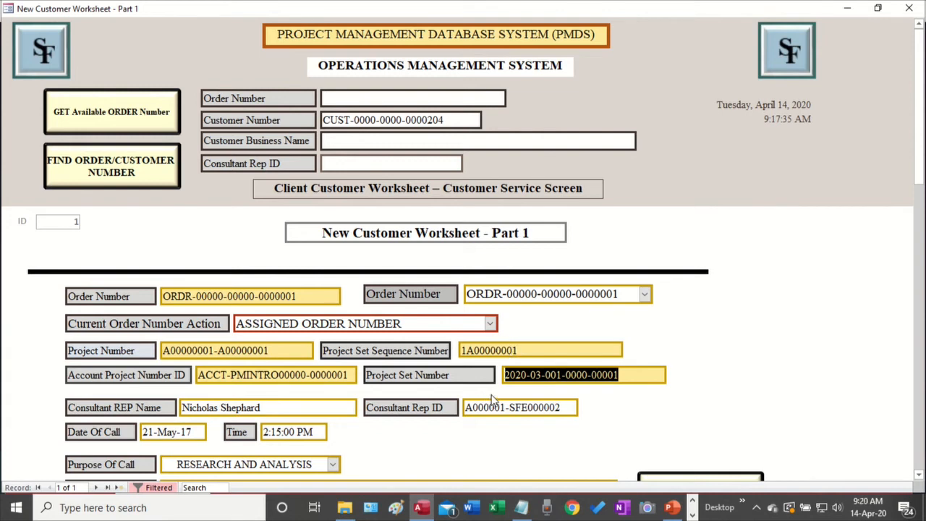
left_click_drag(631, 376, 493, 381)
left_click(190, 375)
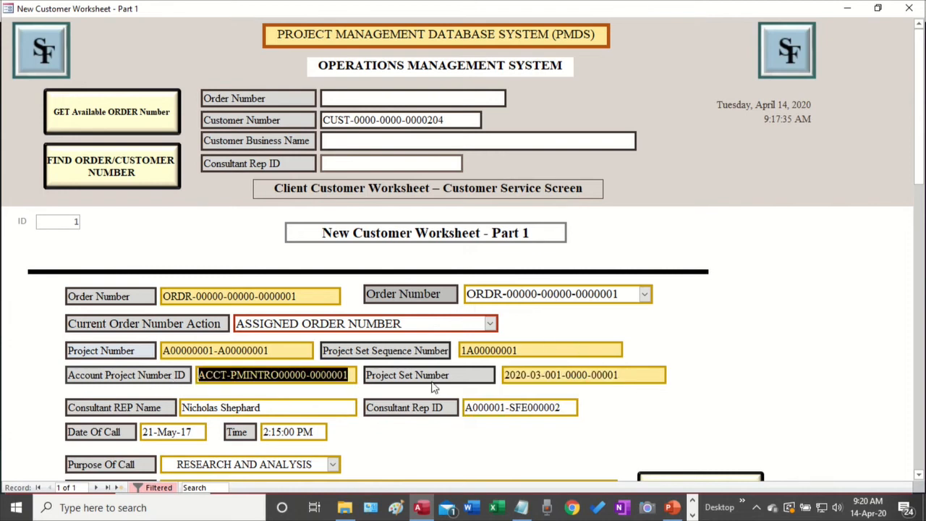
Select the Project Number, then scroll down to the Customer Account Status and Detroit business fields
scroll(780, 369, "down", 3)
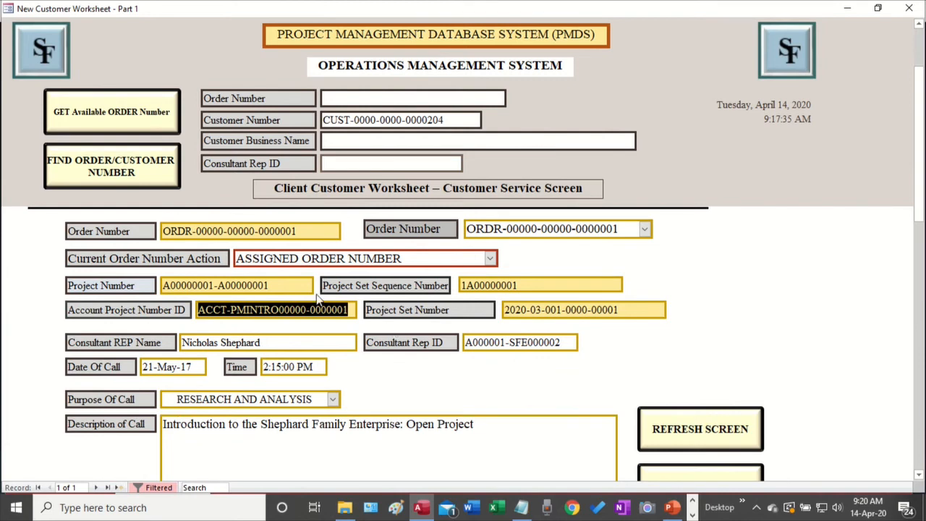
left_click_drag(278, 287, 136, 286)
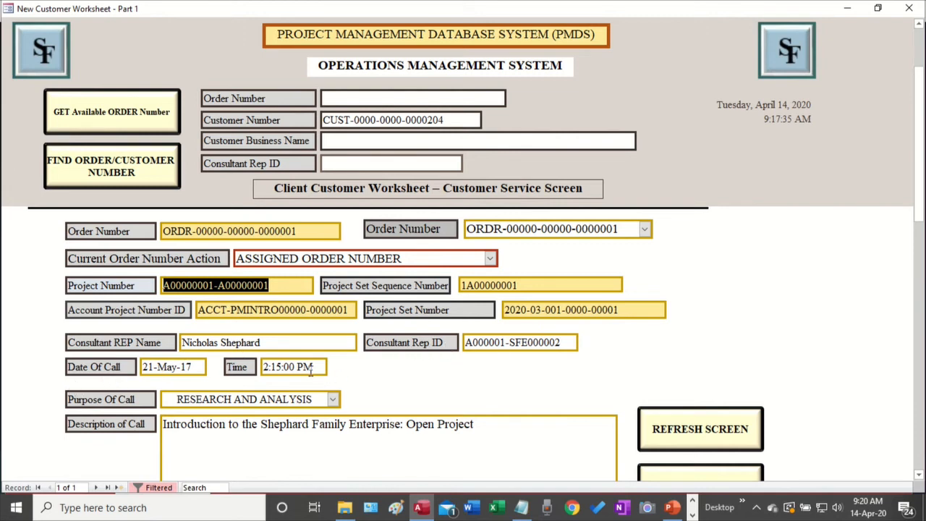
scroll(294, 379, "down", 2)
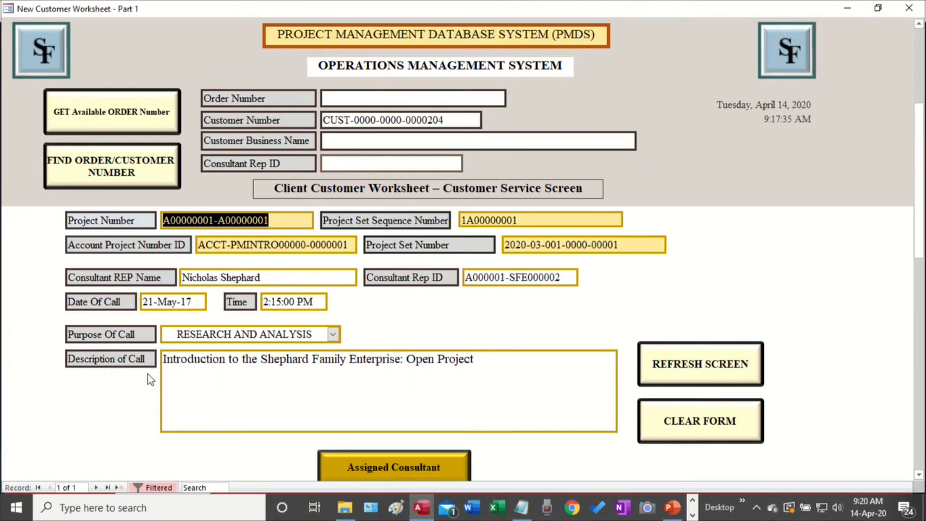
scroll(685, 377, "down", 2)
scroll(680, 380, "down", 2)
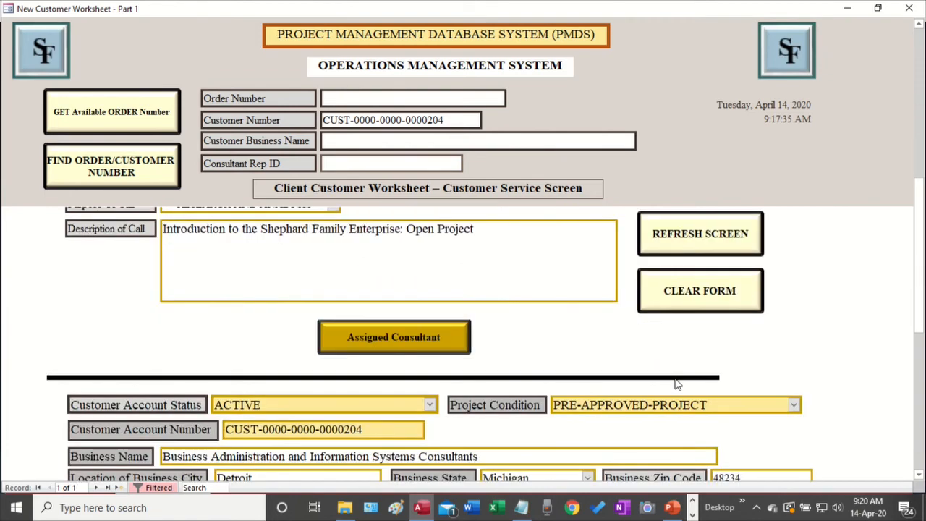
scroll(563, 385, "down", 4)
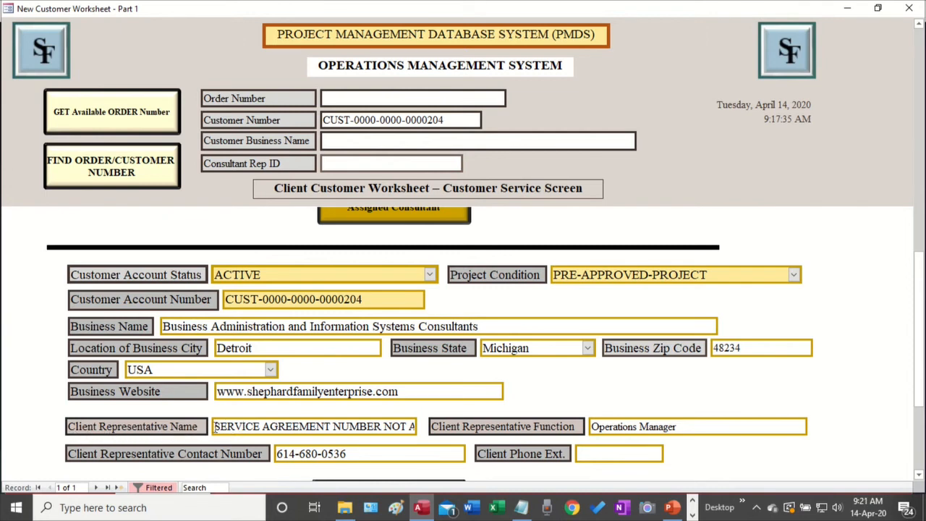
Overwrite the Client Representative Name placeholder with the representative's full name, fixing a typo
left_click_drag(214, 426, 488, 412)
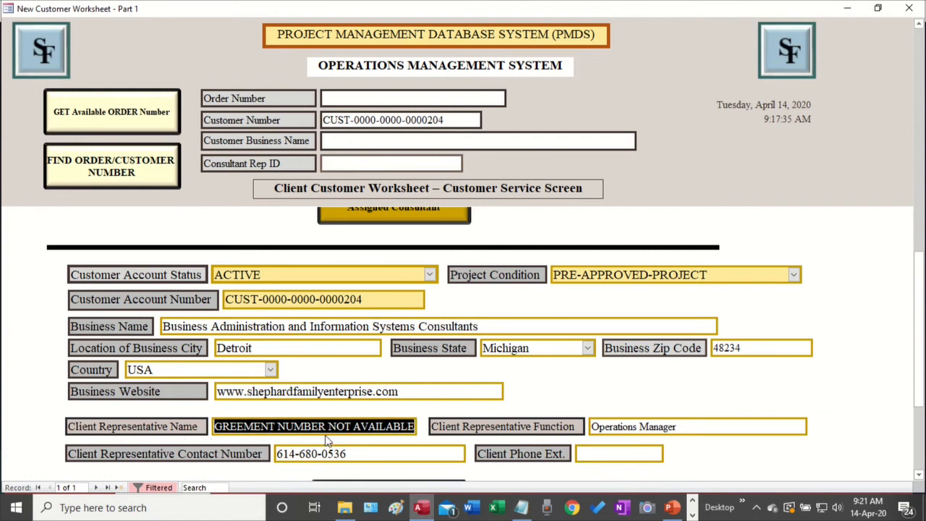
scroll(436, 403, "down", 1)
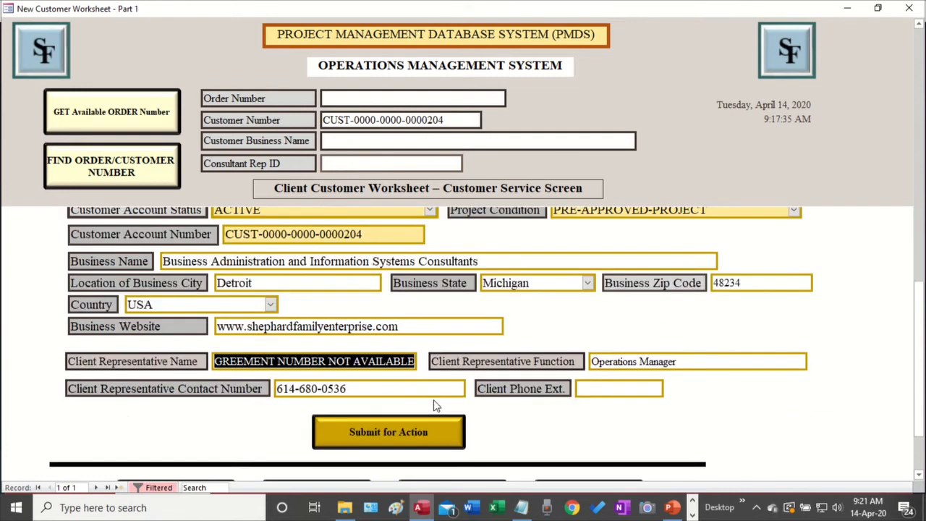
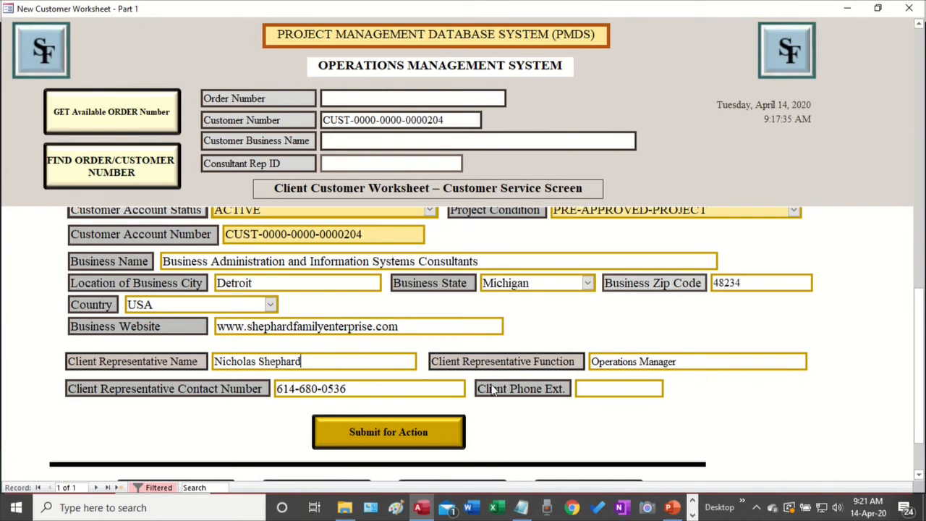
scroll(594, 429, "down", 2)
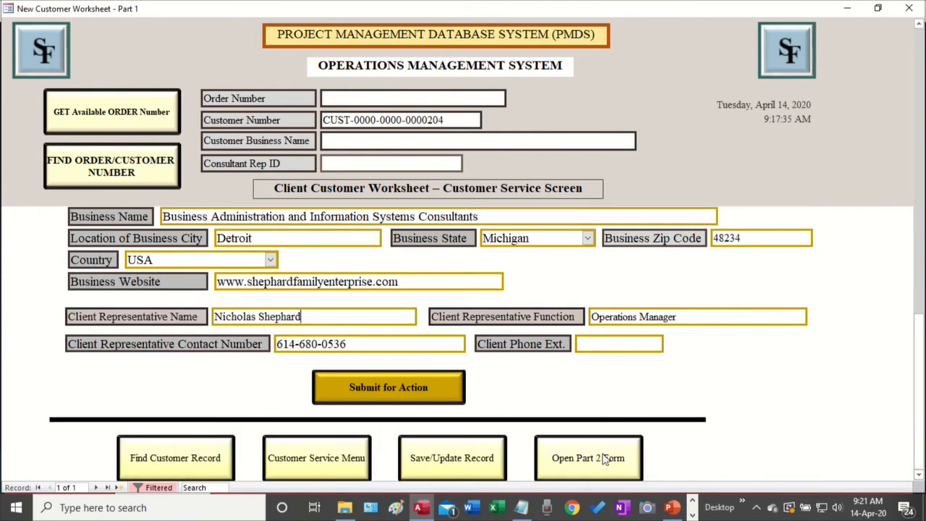
Save the Part 1 form and its record, approving the append and update query prompts
right_click(523, 7)
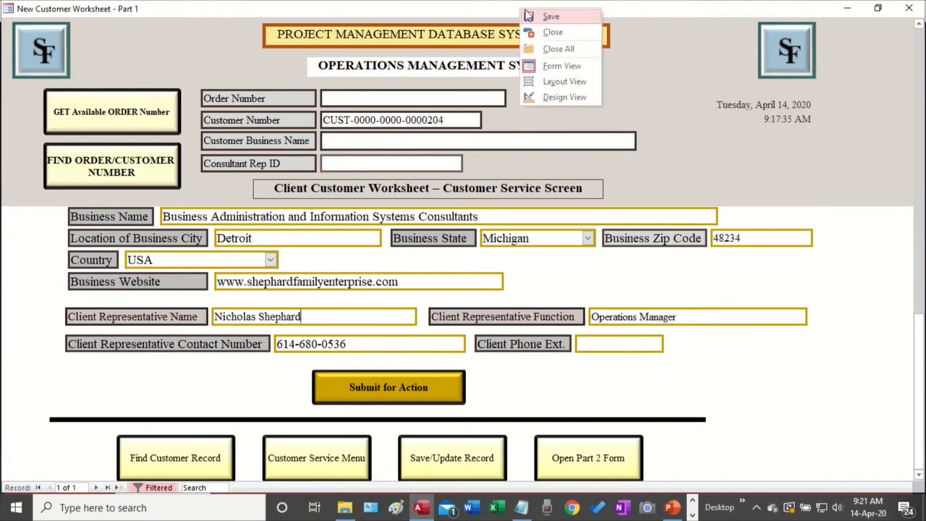
left_click(545, 16)
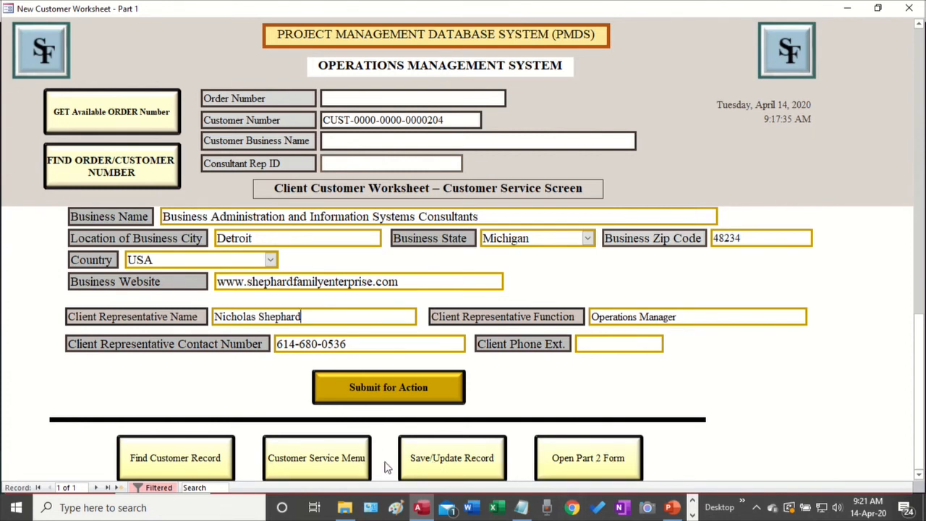
left_click(452, 461)
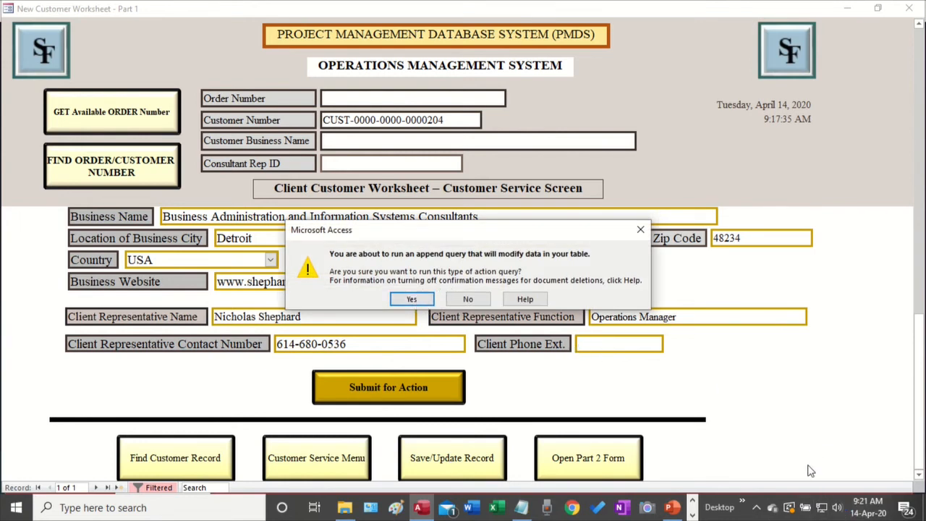
left_click(411, 299)
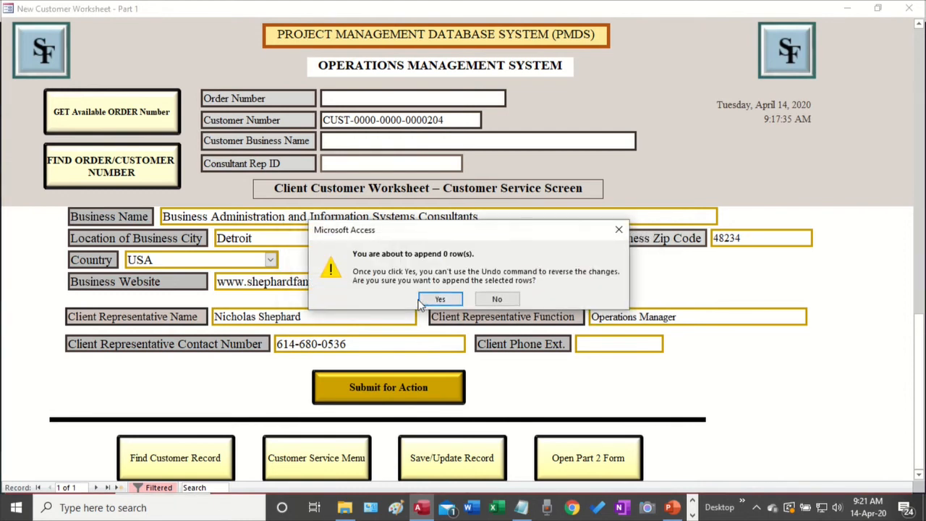
left_click(440, 299)
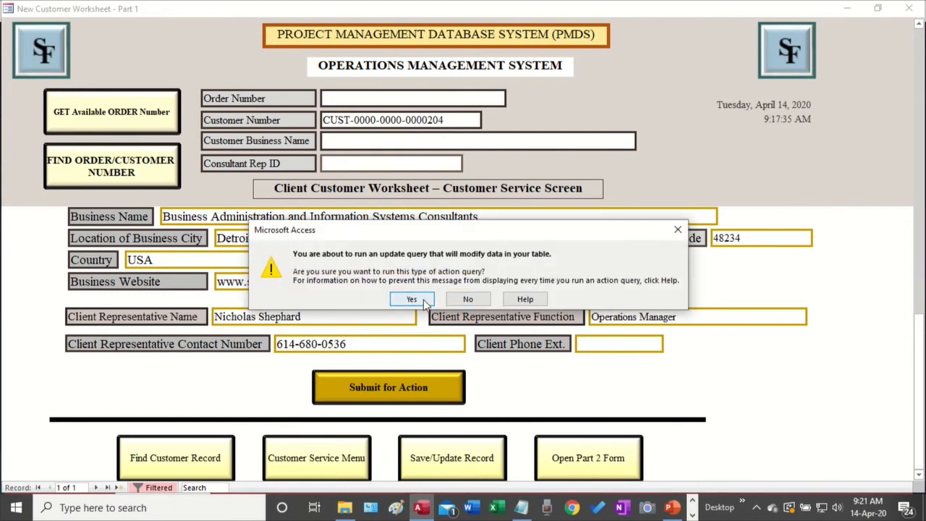
left_click(418, 301)
left_click(429, 301)
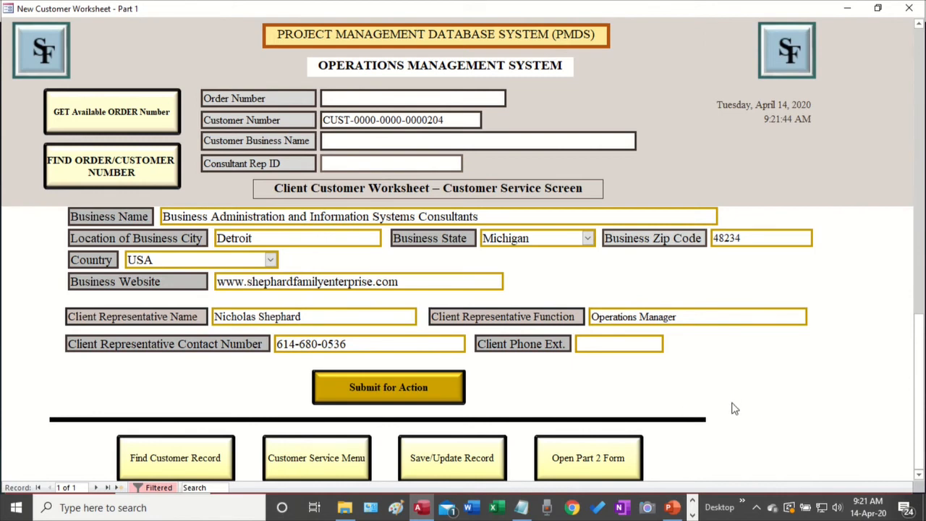
Open the New Customer Worksheet – Part 2 form
left_click(610, 459)
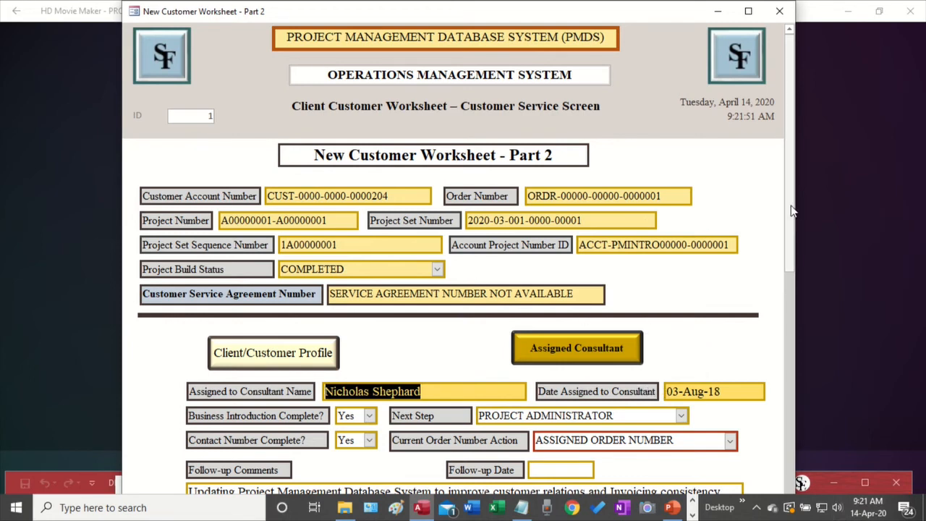
scroll(794, 209, "down", 1)
scroll(794, 209, "up", 1)
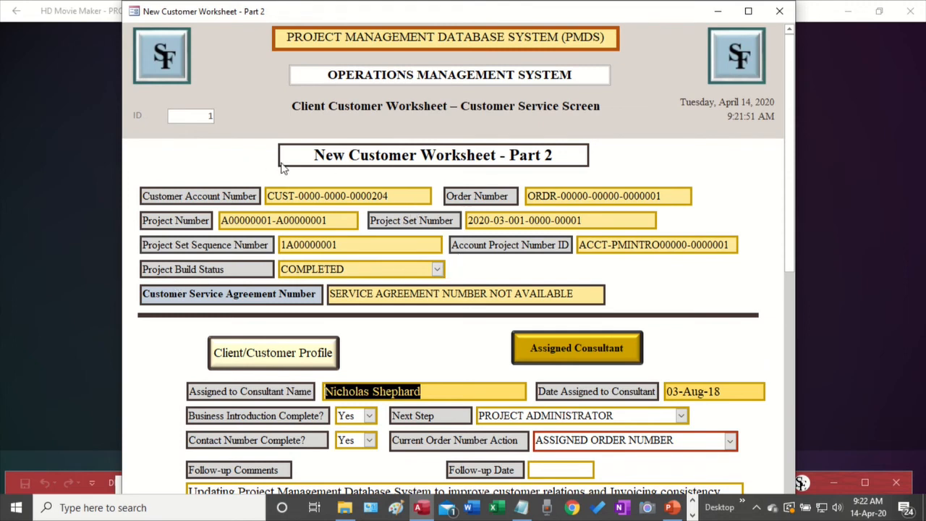
Highlight the Customer Account, Project, Project Set Sequence, Project Set and Account Project ID values
left_click_drag(406, 194, 233, 190)
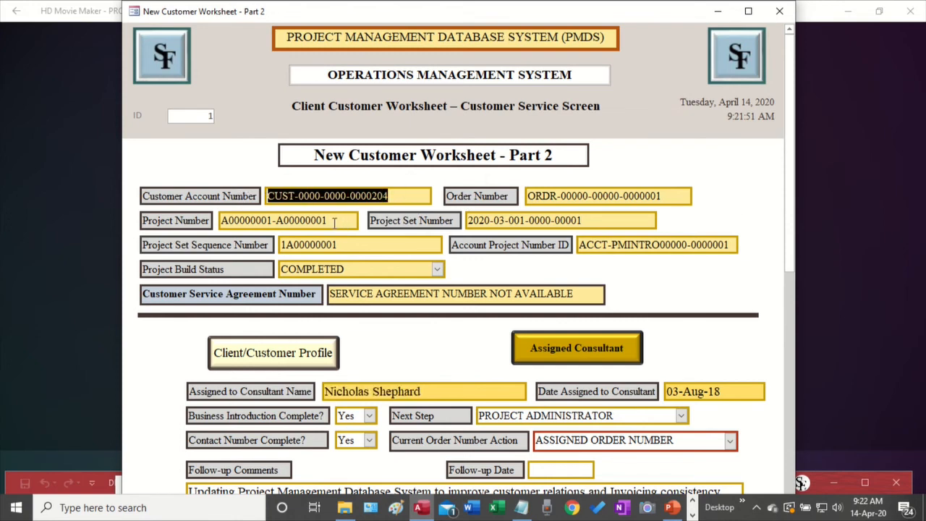
left_click_drag(347, 217, 206, 220)
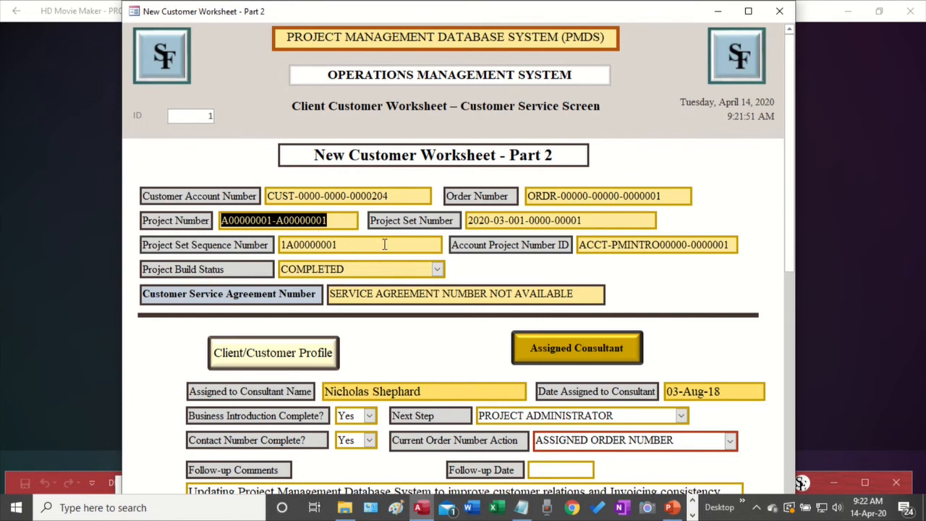
left_click_drag(383, 245, 277, 246)
left_click_drag(595, 219, 394, 217)
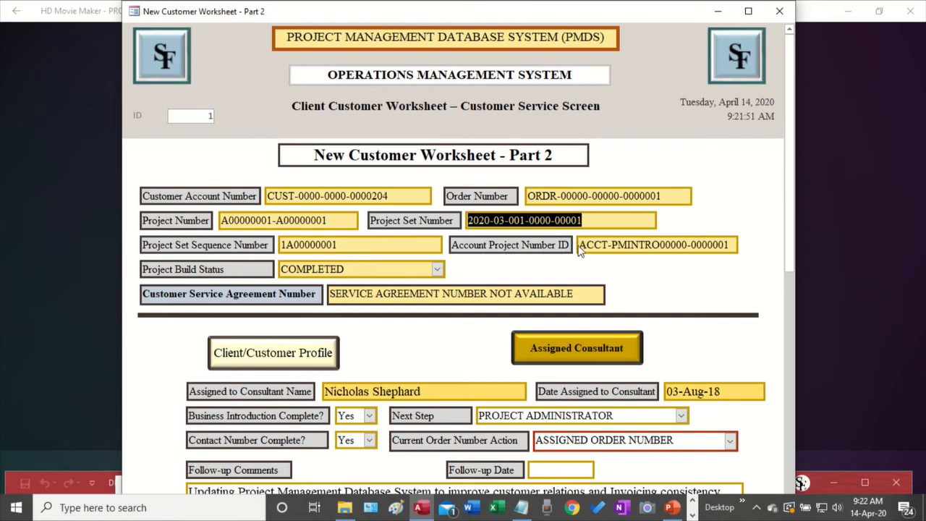
left_click_drag(581, 245, 765, 243)
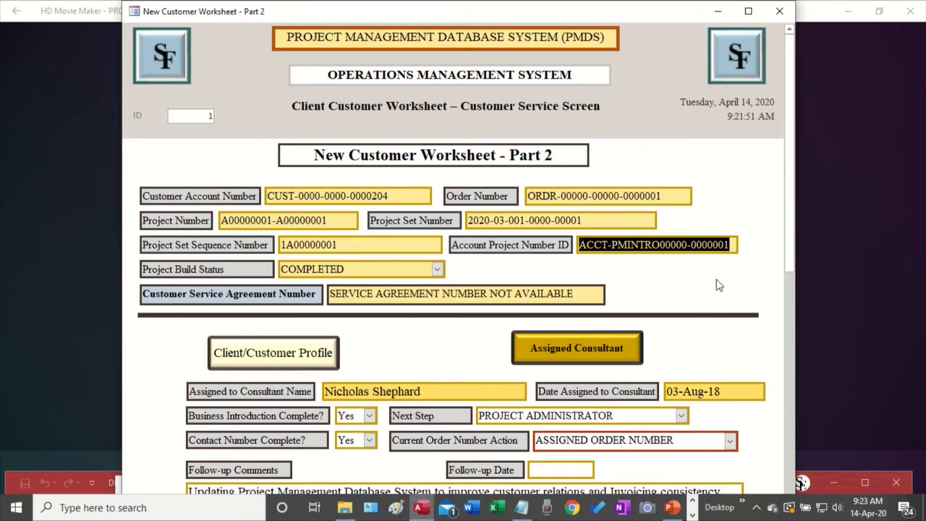
left_click(629, 218)
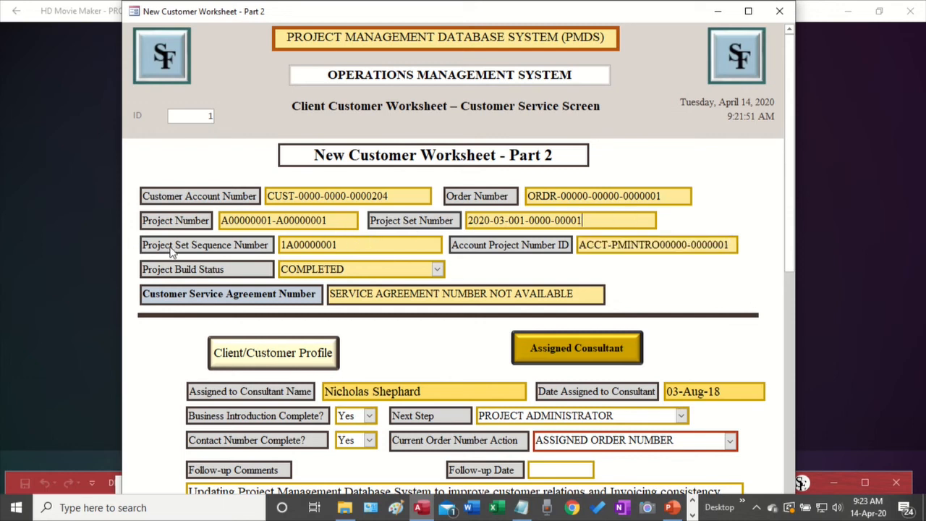
left_click_drag(345, 248, 264, 246)
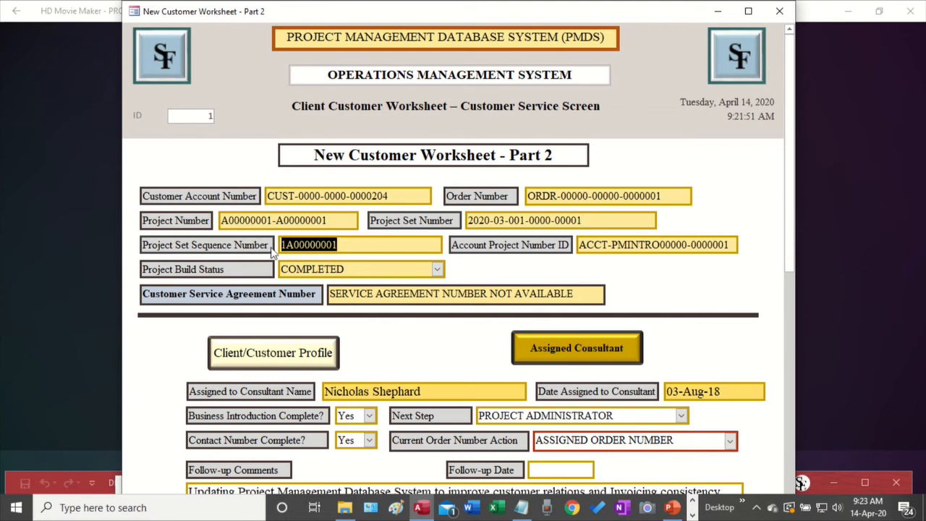
left_click_drag(331, 221, 275, 220)
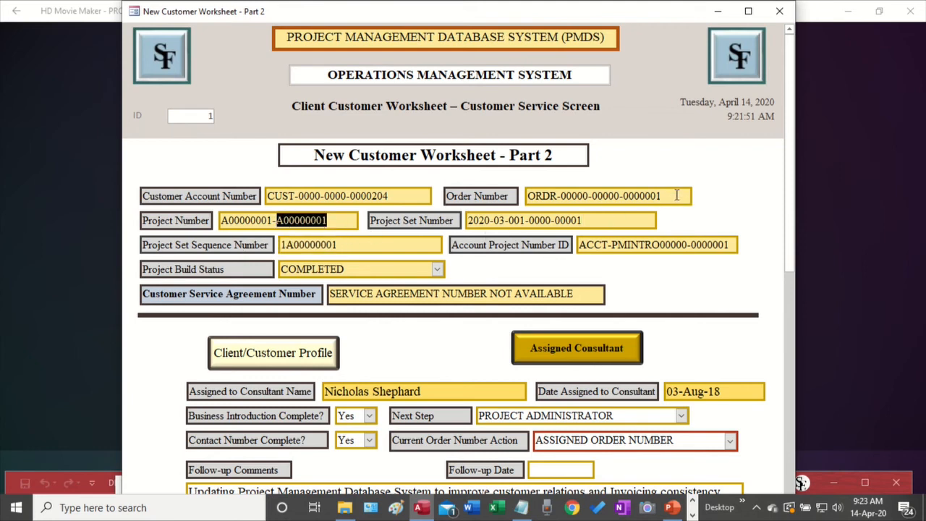
left_click_drag(732, 245, 484, 246)
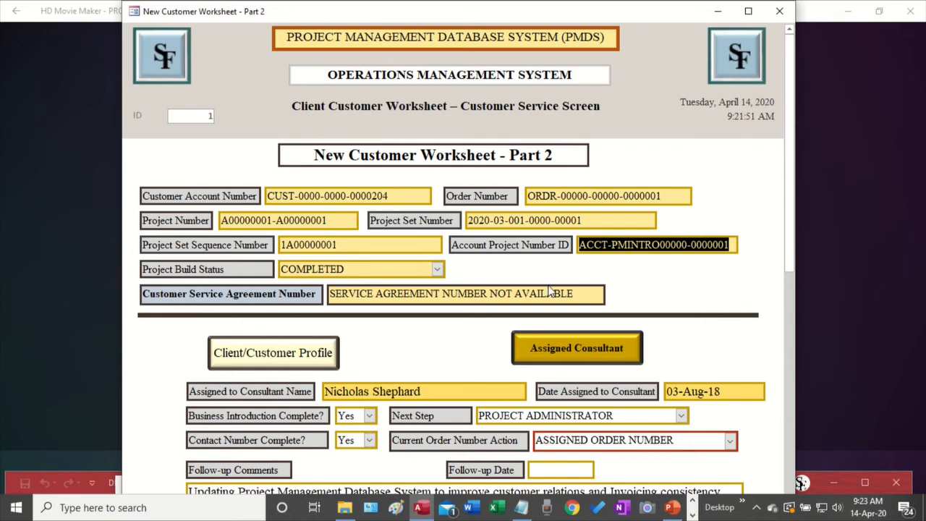
Scroll past the empty Follow-up Date to the comments, Update Date 18-Mar-20 and save buttons
scroll(731, 315, "down", 3)
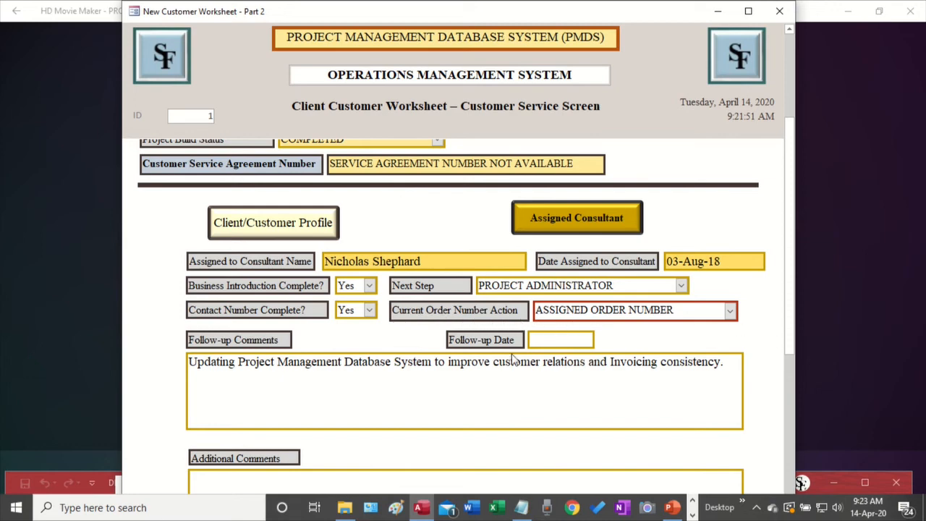
left_click(556, 341)
scroll(473, 393, "down", 2)
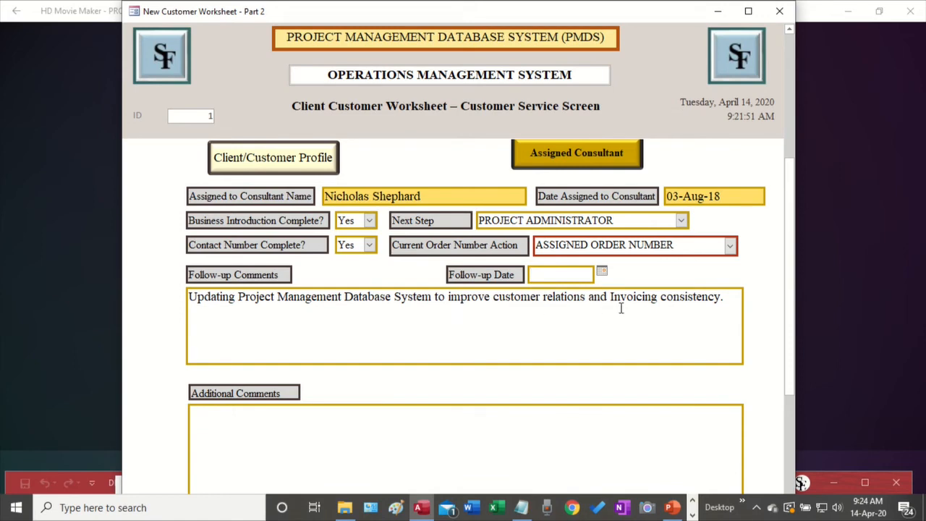
scroll(627, 356, "down", 4)
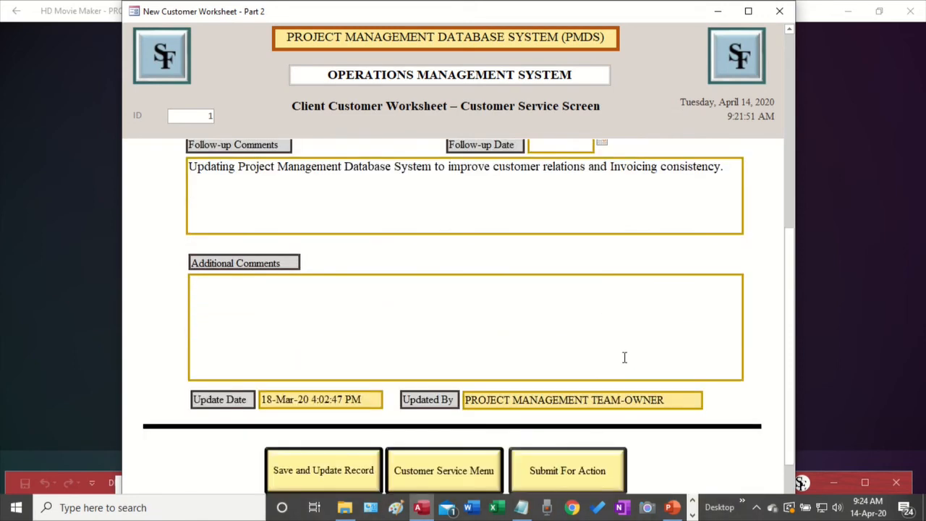
scroll(624, 357, "down", 1)
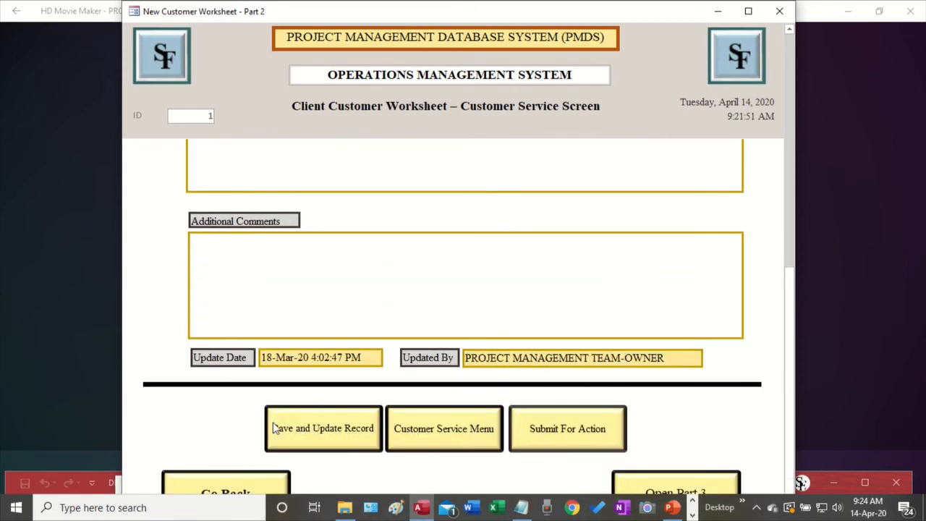
Save the Part 2 record, confirming the one-row update, and open Part 3
left_click(340, 429)
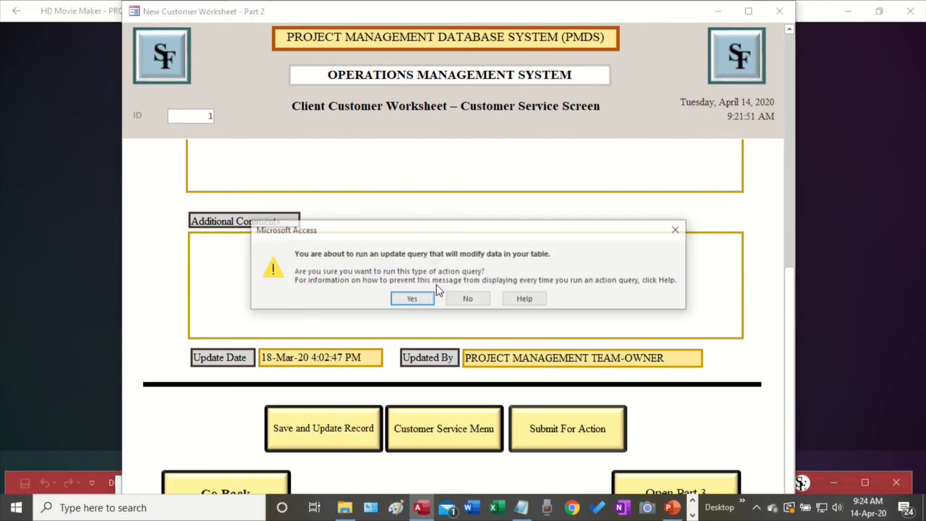
left_click(424, 302)
left_click(425, 302)
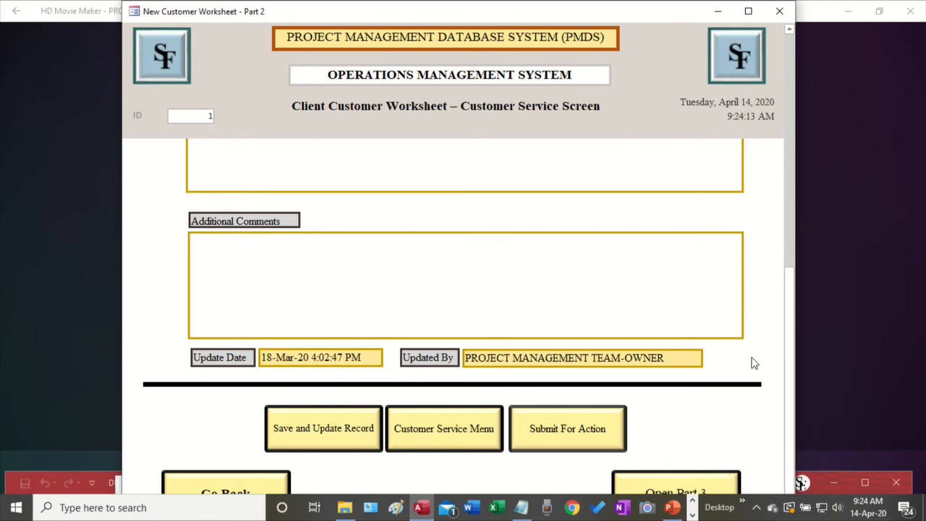
left_click(685, 488)
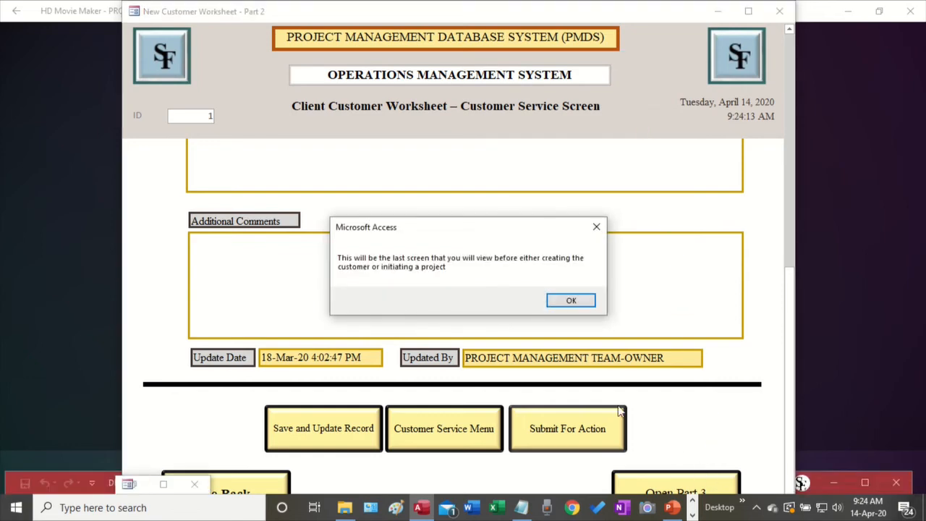
Dismiss the last-screen notice, then reposition and maximize the Part 3 engagement worksheet
left_click(585, 302)
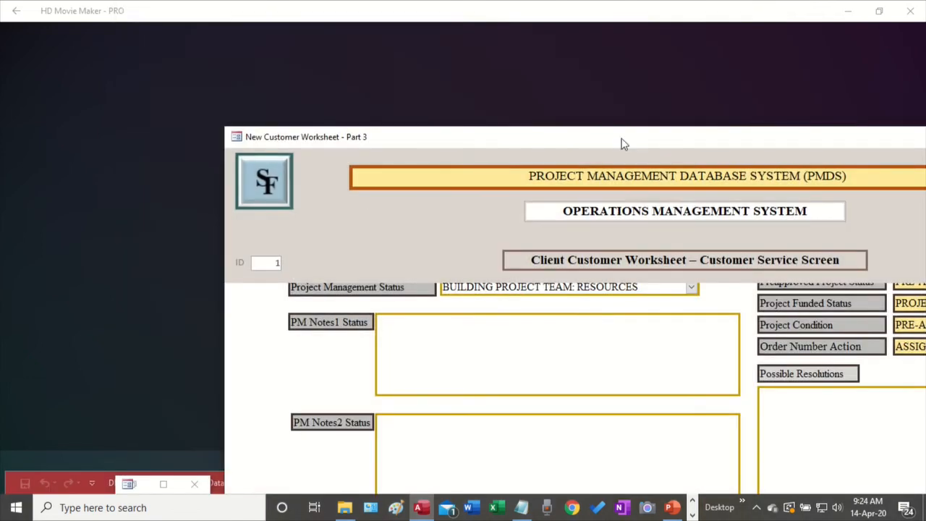
left_click_drag(621, 143, 363, 84)
left_click(837, 78)
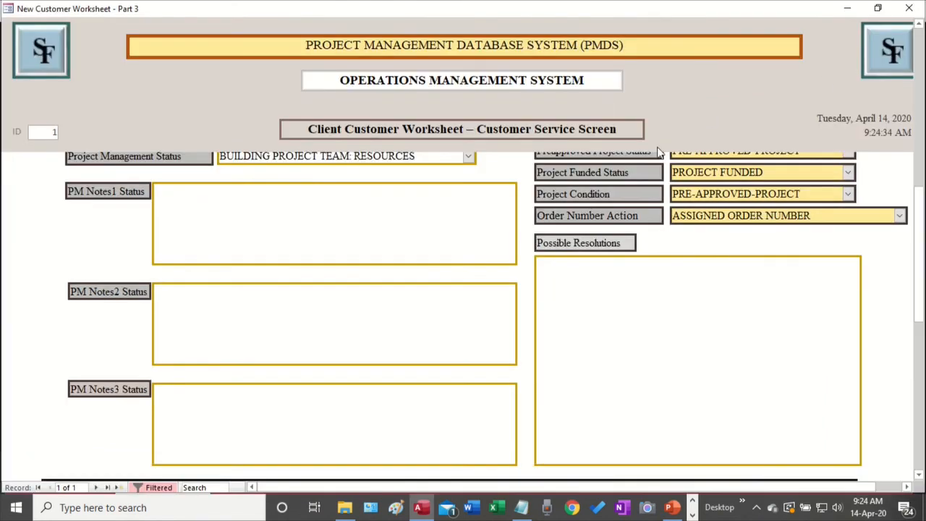
scroll(558, 236, "up", 10)
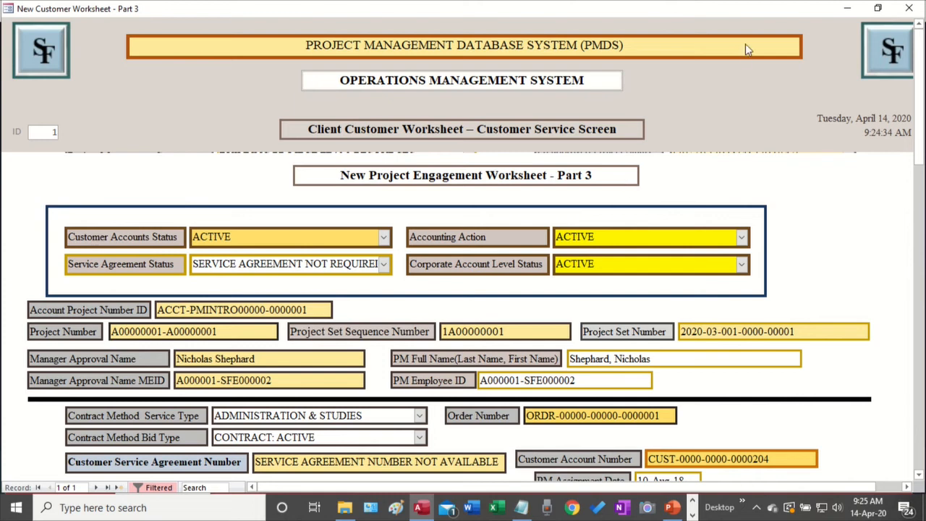
scroll(831, 172, "down", 3)
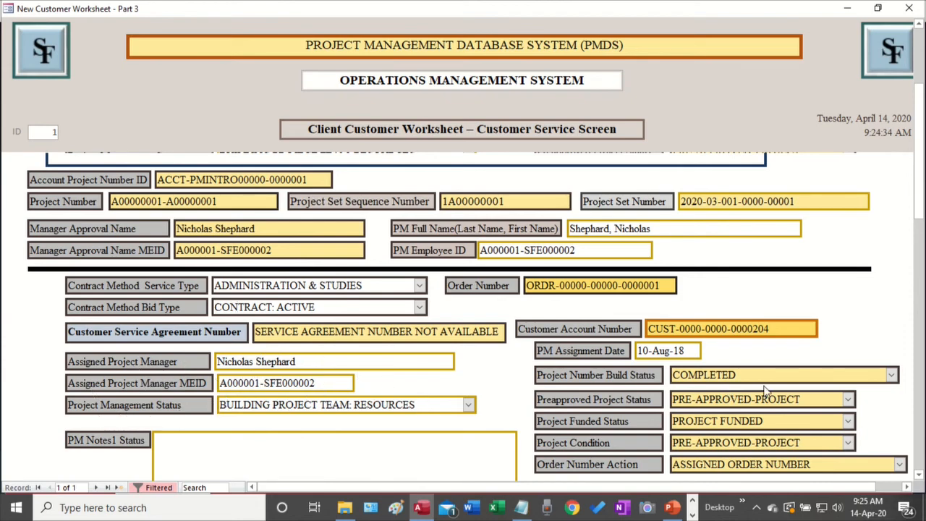
scroll(772, 391, "down", 1)
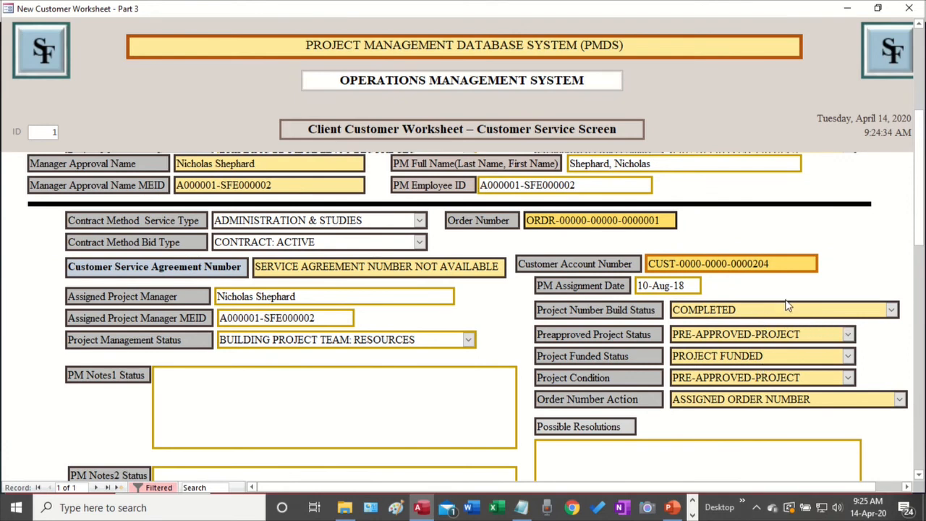
scroll(785, 372, "down", 3)
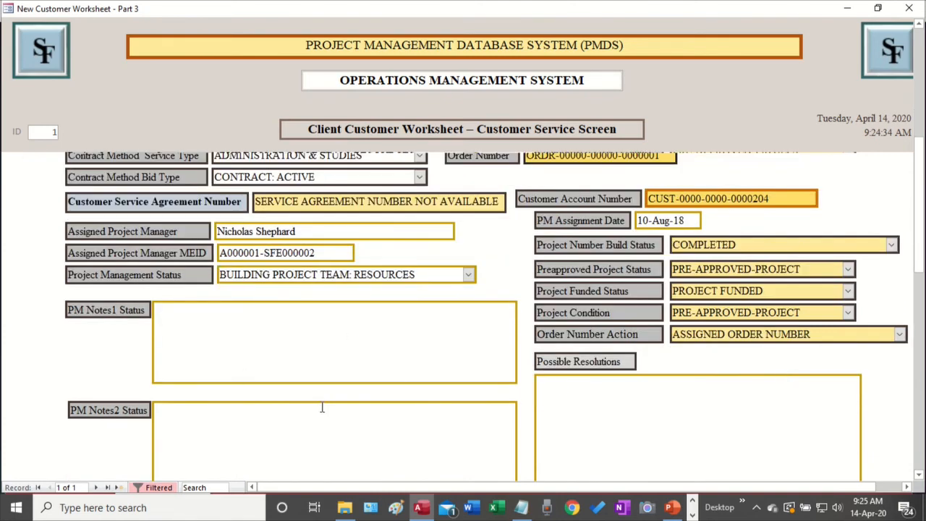
scroll(322, 407, "down", 5)
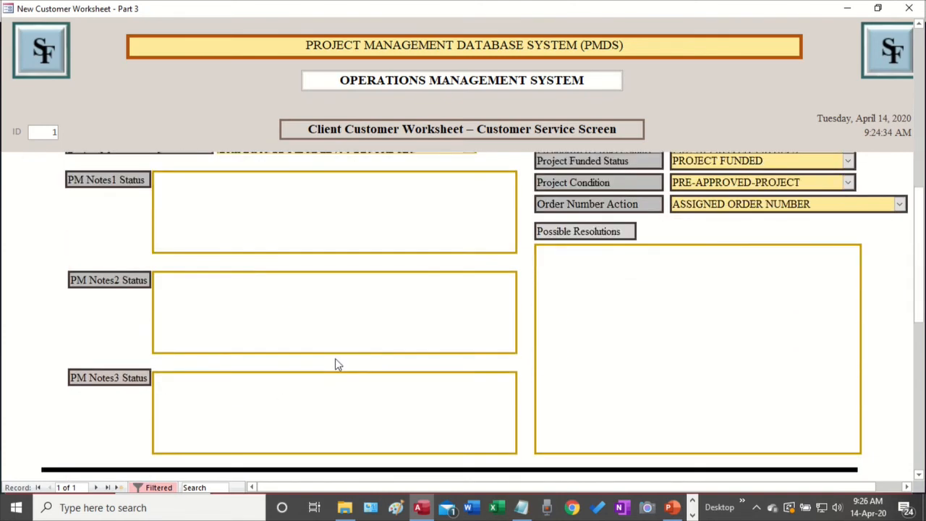
scroll(335, 364, "down", 12)
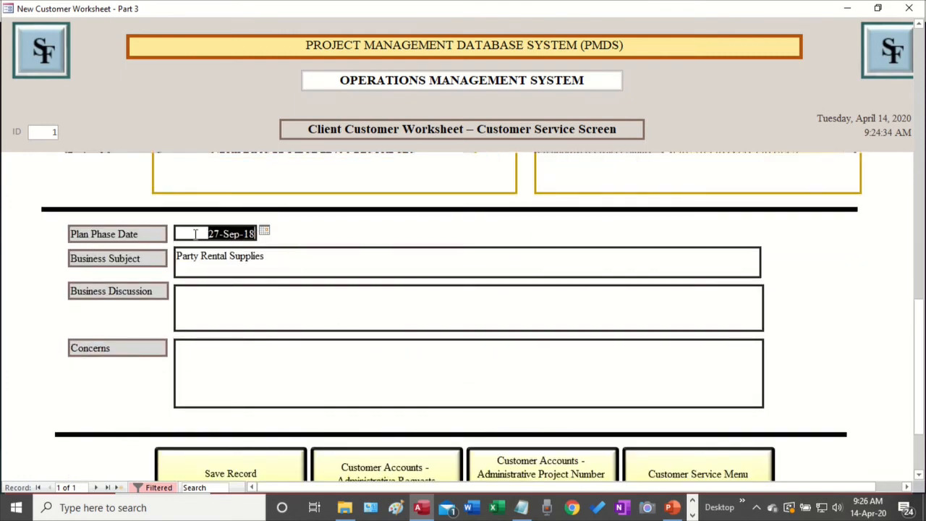
scroll(416, 372, "down", 3)
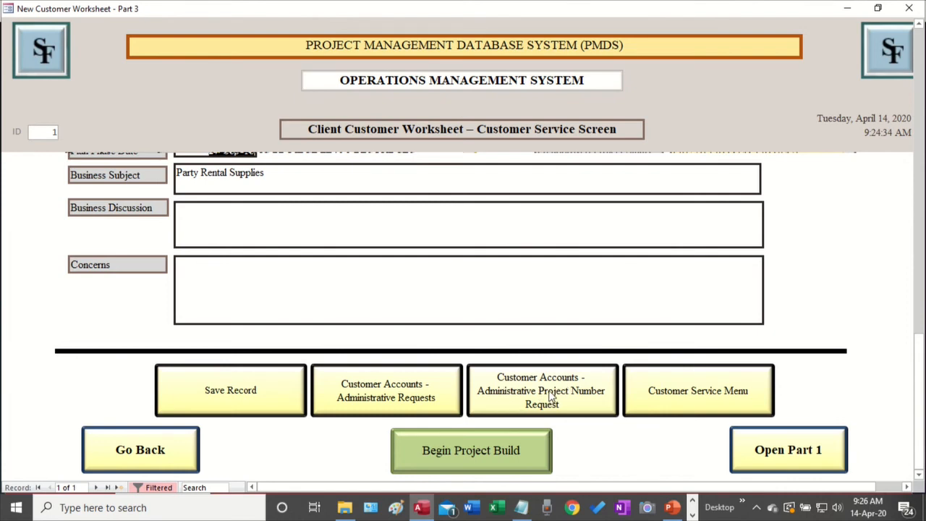
Minimize the worksheet and bring up the Administrative Project Number Request form from the taskbar
left_click(848, 8)
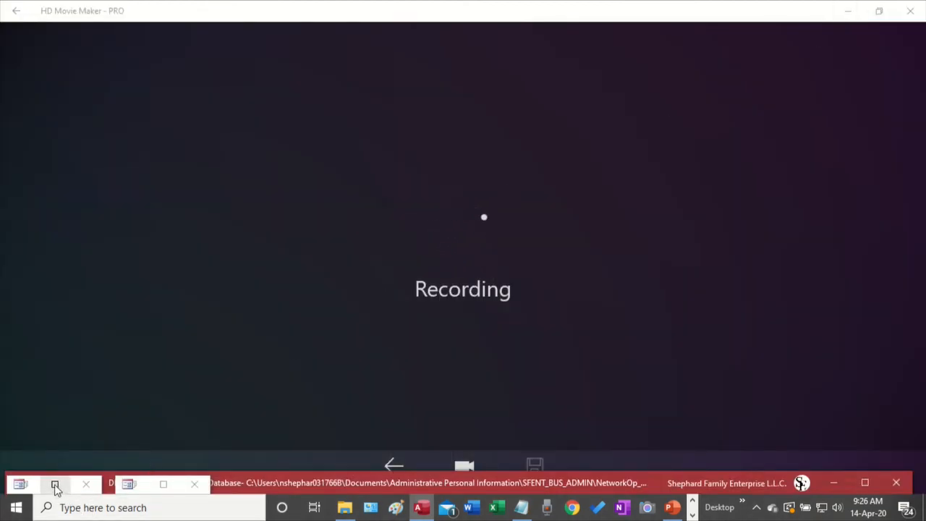
left_click(54, 484)
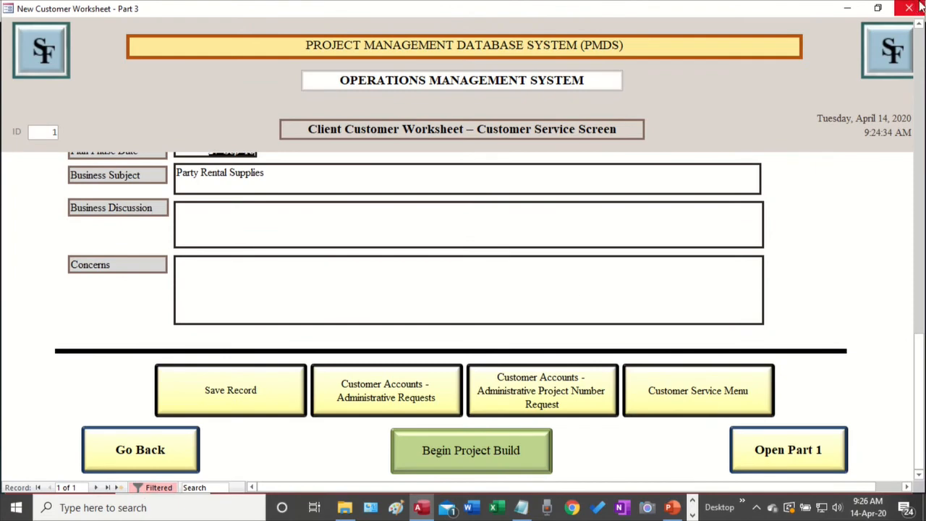
left_click(847, 9)
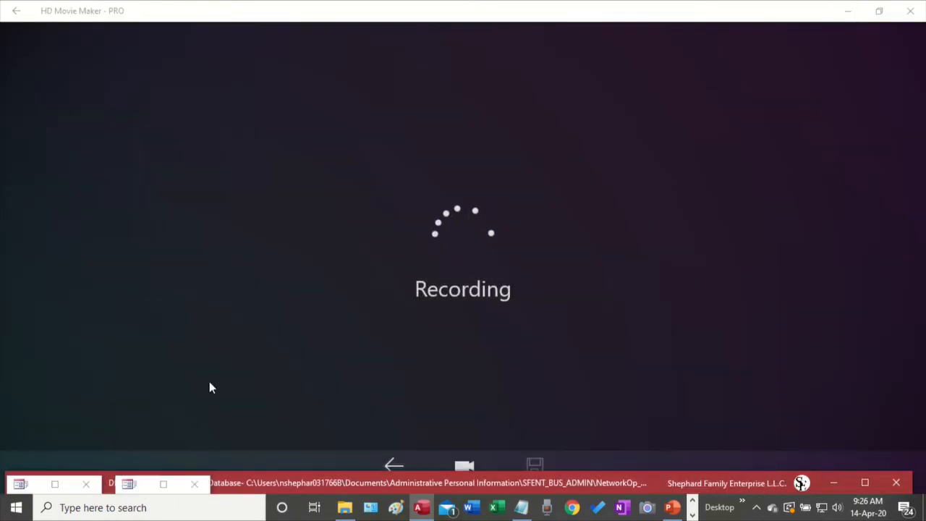
left_click(163, 484)
scroll(622, 333, "up", 10)
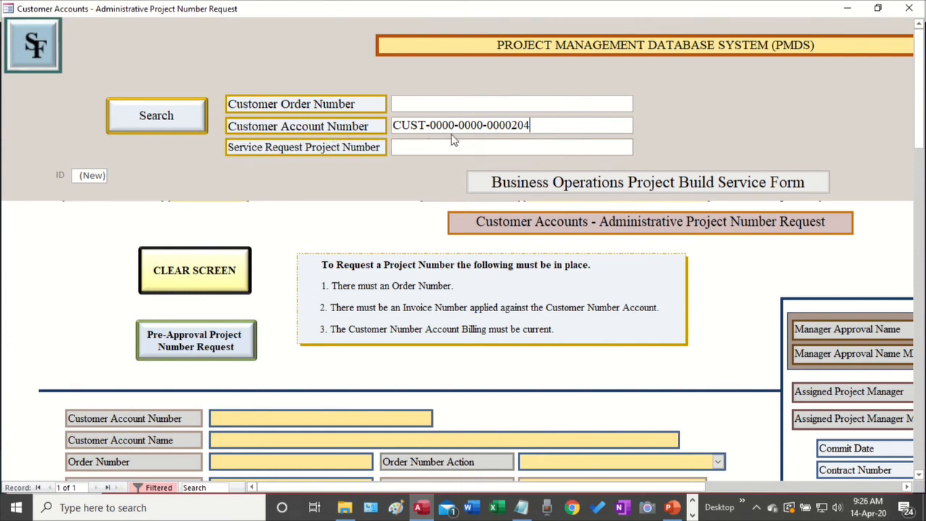
Search the entered account number to load its project build record and service request details
left_click(169, 123)
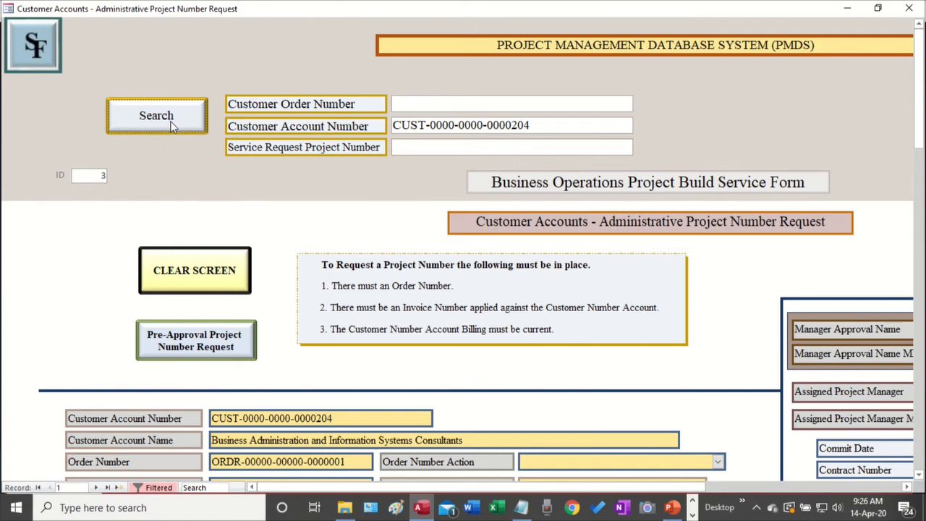
scroll(731, 266, "down", 5)
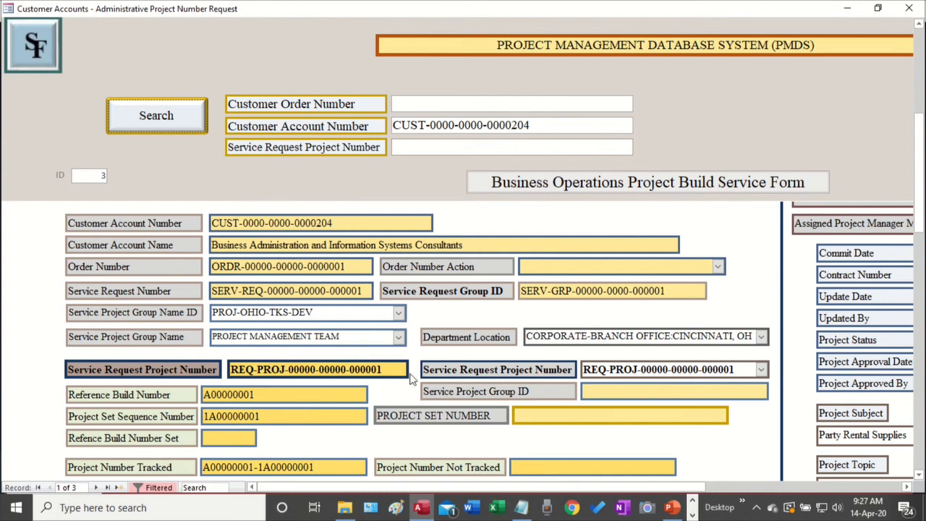
left_click(762, 370)
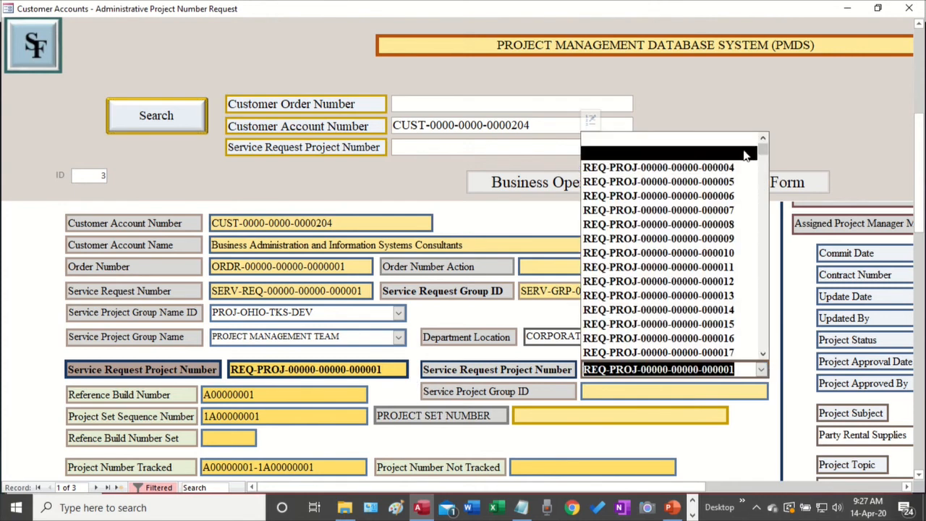
left_click(859, 137)
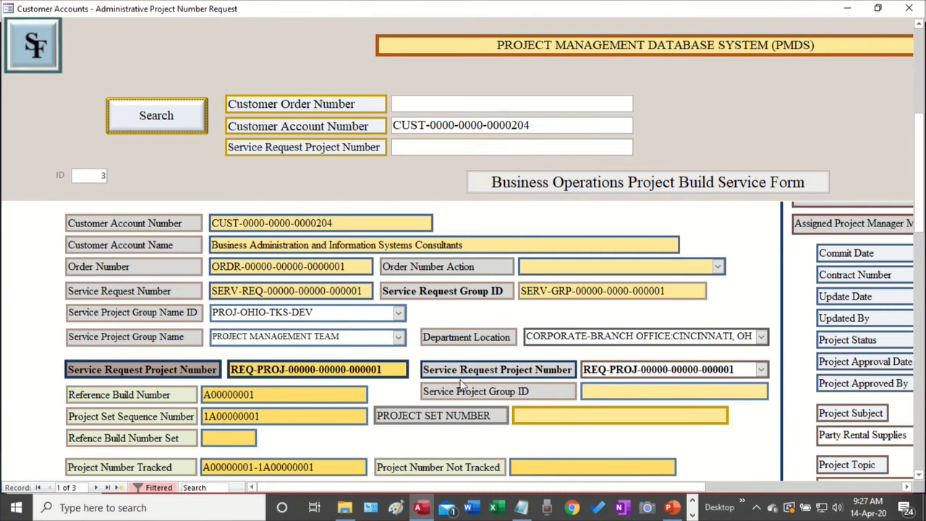
scroll(463, 387, "down", 3)
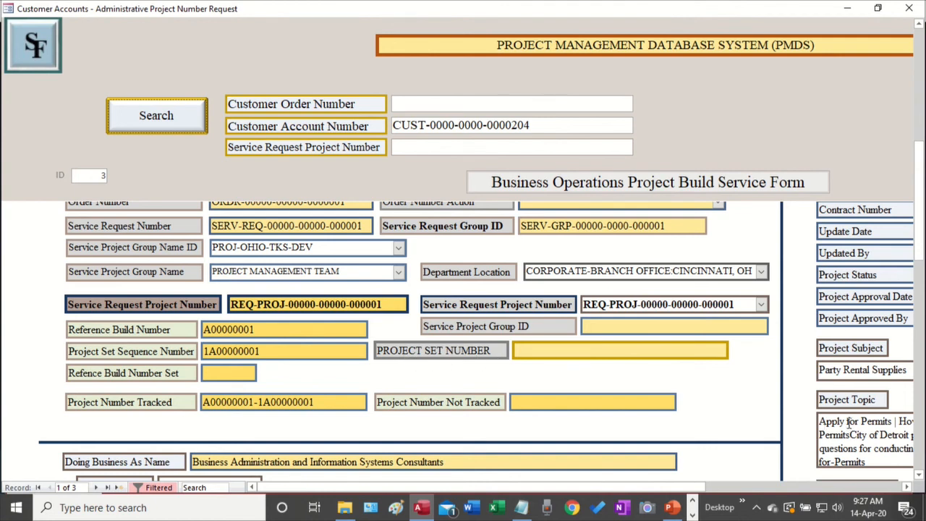
double_click(340, 403)
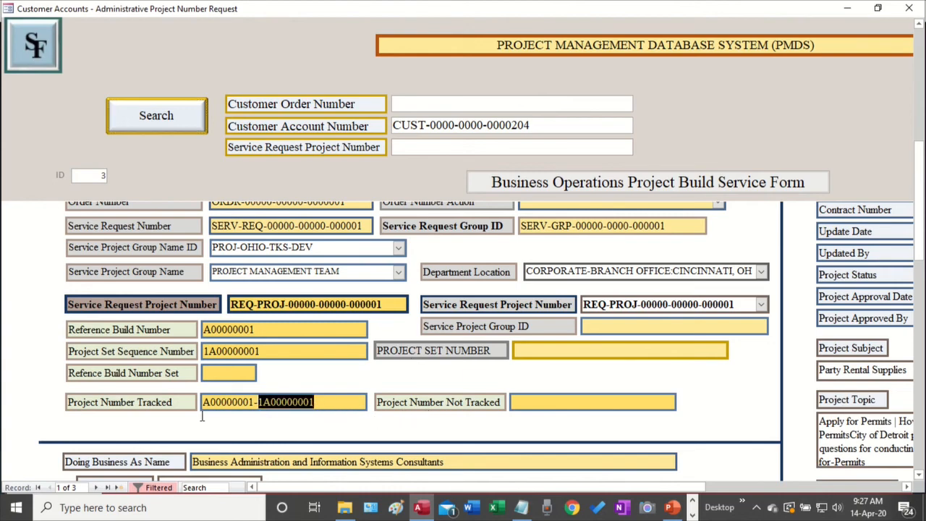
left_click(338, 403)
left_click(136, 409)
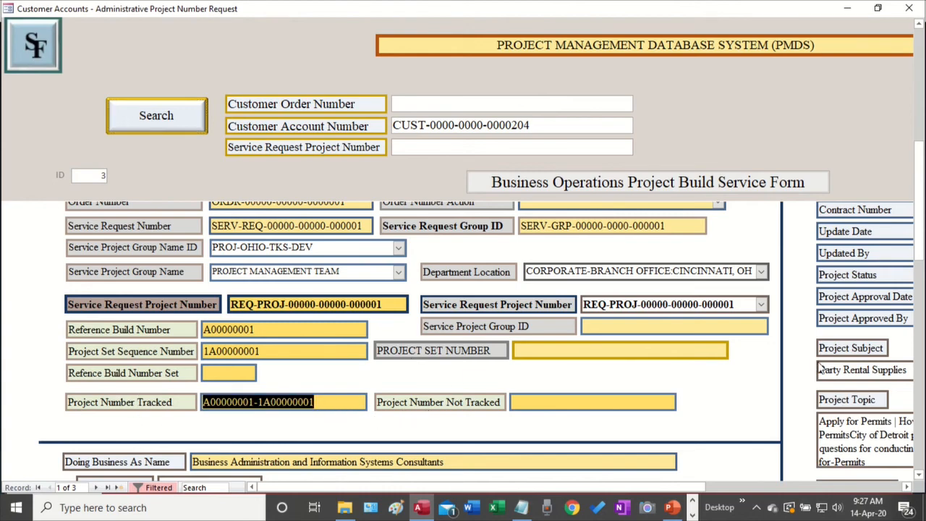
scroll(818, 371, "down", 1)
scroll(818, 370, "down", 1)
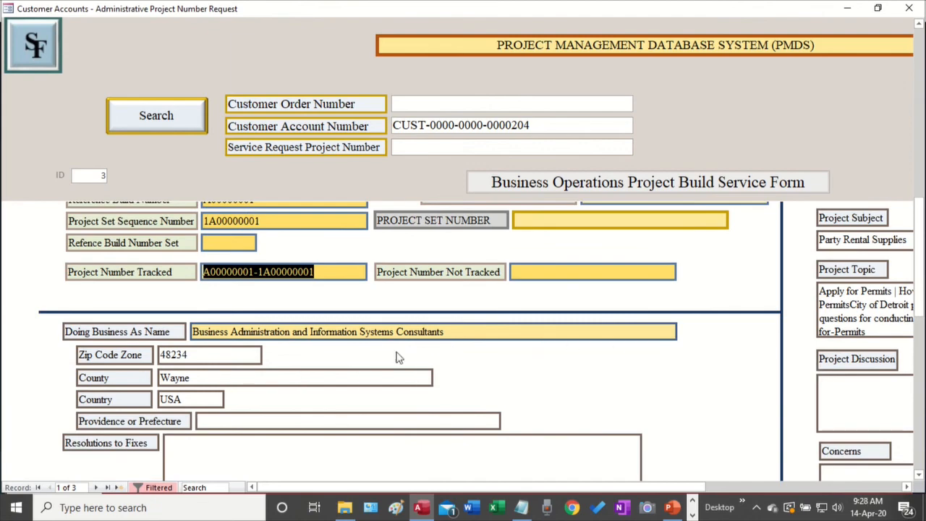
scroll(546, 360, "down", 4)
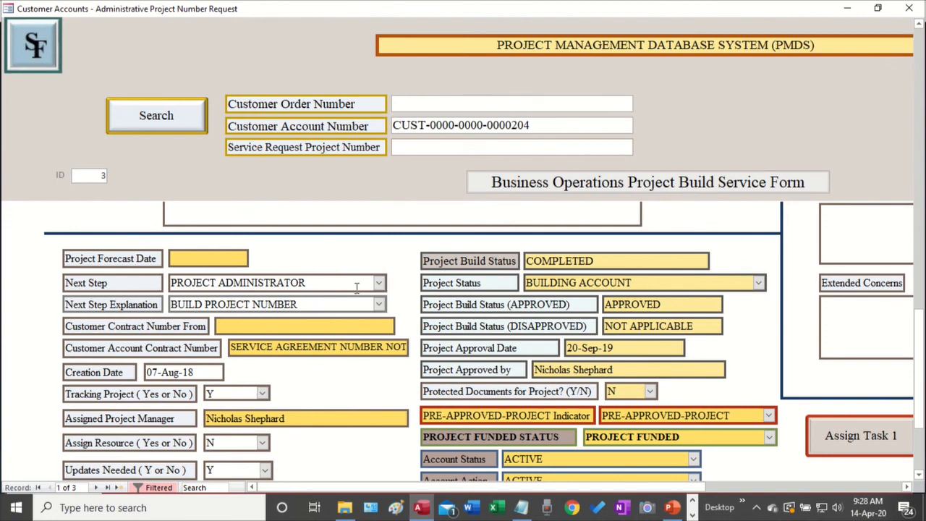
left_click(379, 284)
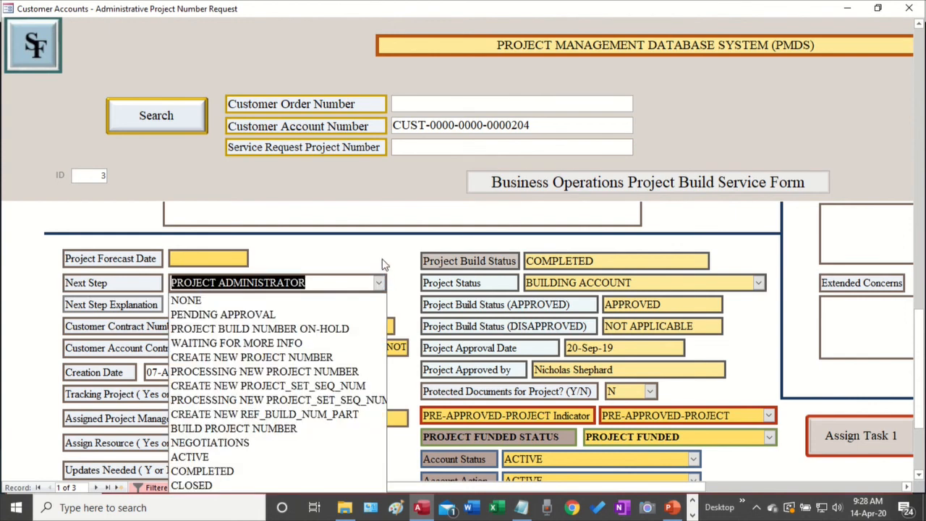
left_click(382, 285)
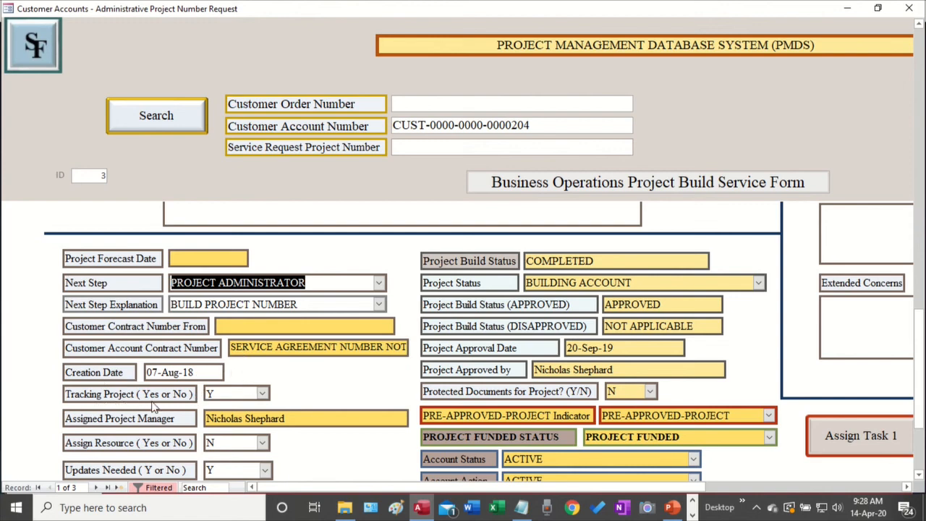
scroll(308, 394, "down", 2)
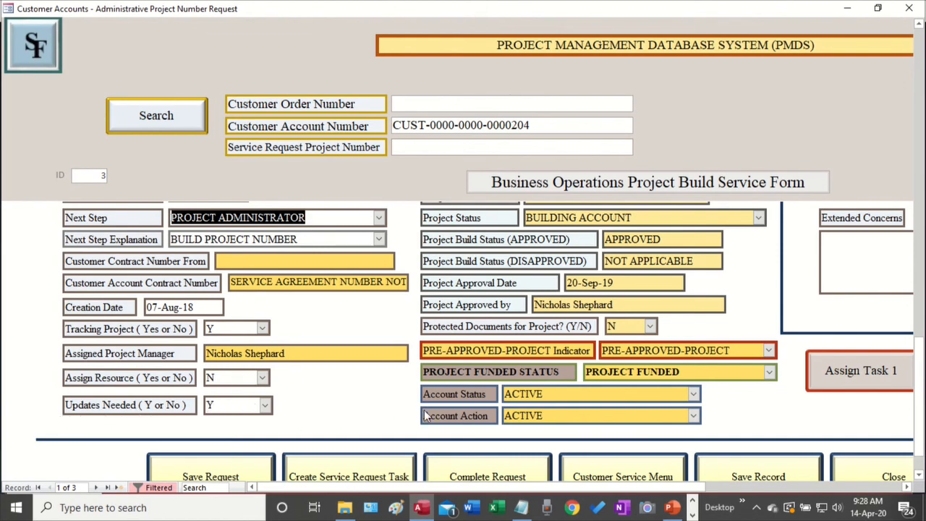
scroll(750, 389, "up", 3)
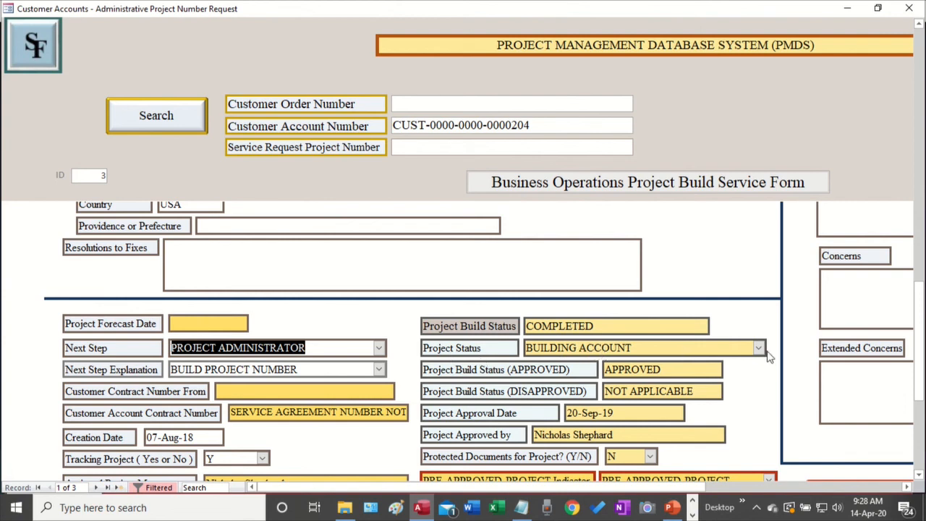
scroll(771, 376, "down", 1)
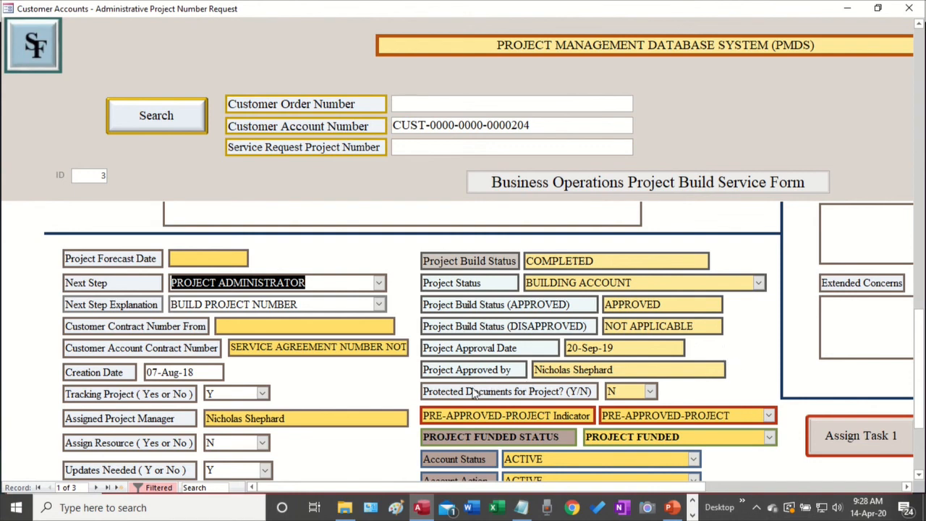
scroll(731, 373, "down", 3)
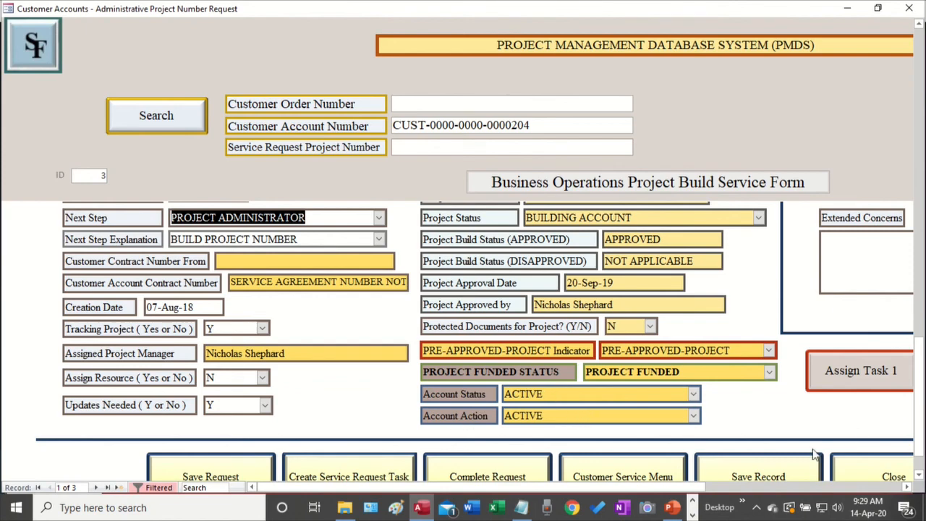
Scroll to the COMPLETED, APPROVED, PRE-APPROVED-PROJECT and PROJECT FUNDED status fields and Assign Task buttons
left_click_drag(627, 487, 855, 497)
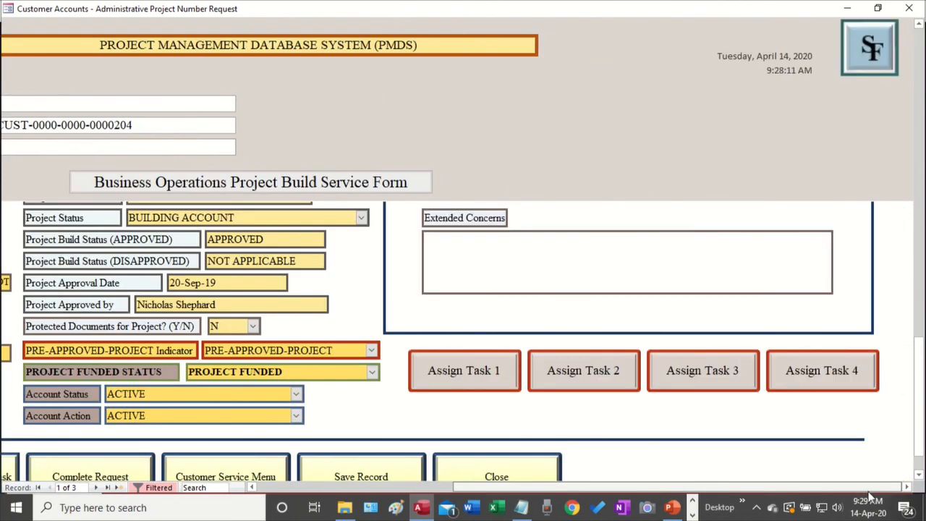
scroll(832, 441, "up", 6)
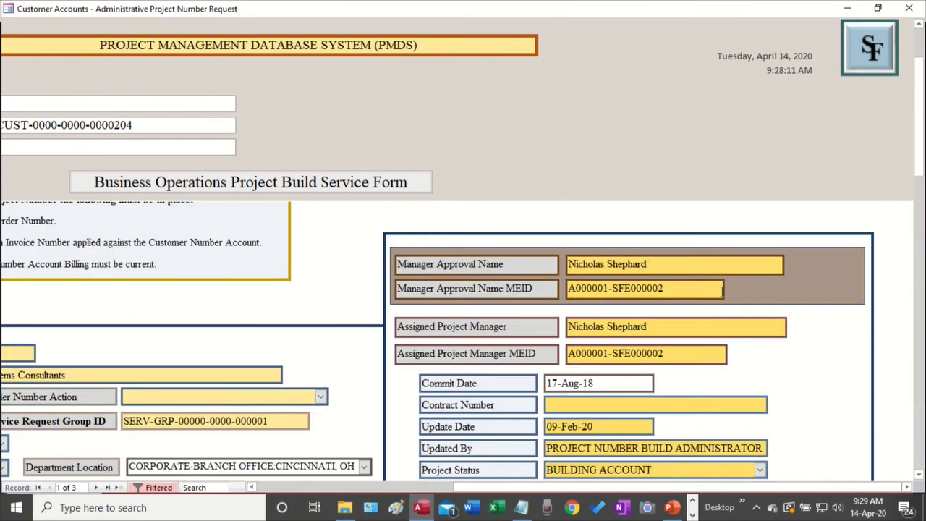
scroll(807, 340, "down", 1)
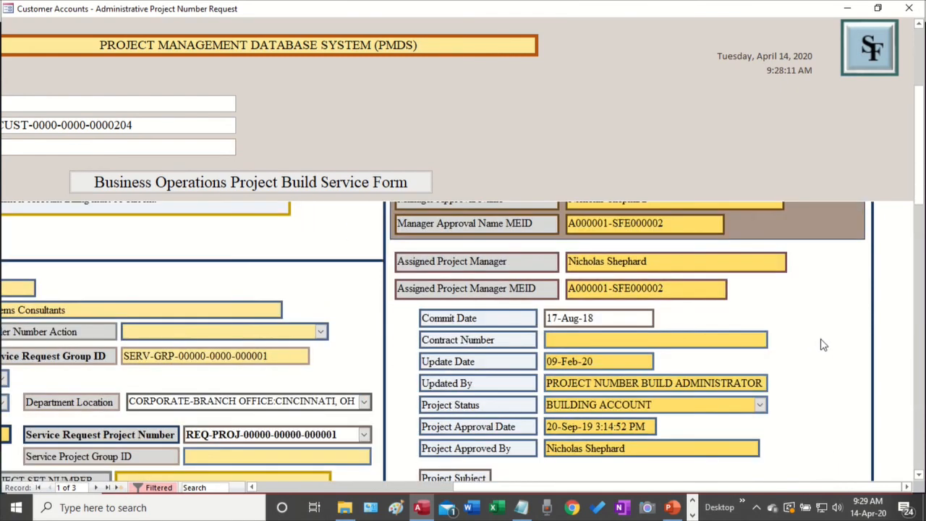
scroll(822, 340, "up", 1)
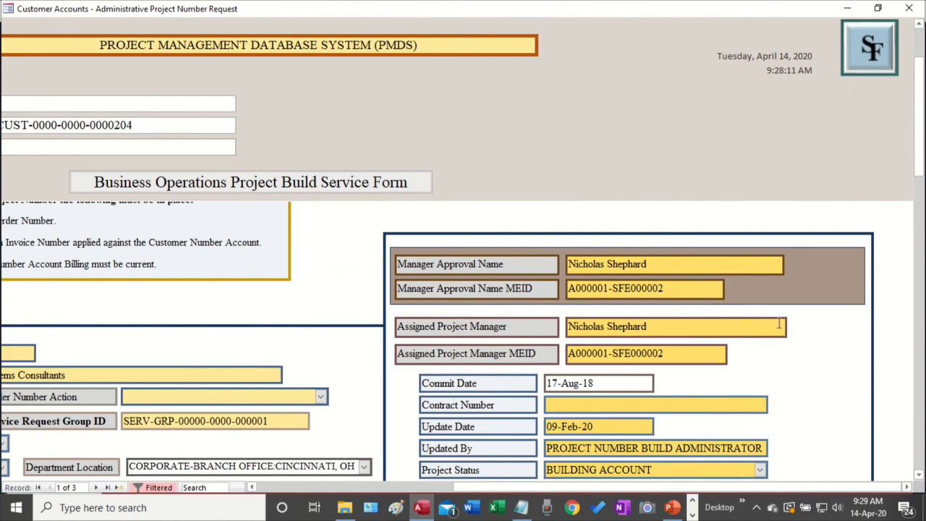
scroll(745, 327, "down", 1)
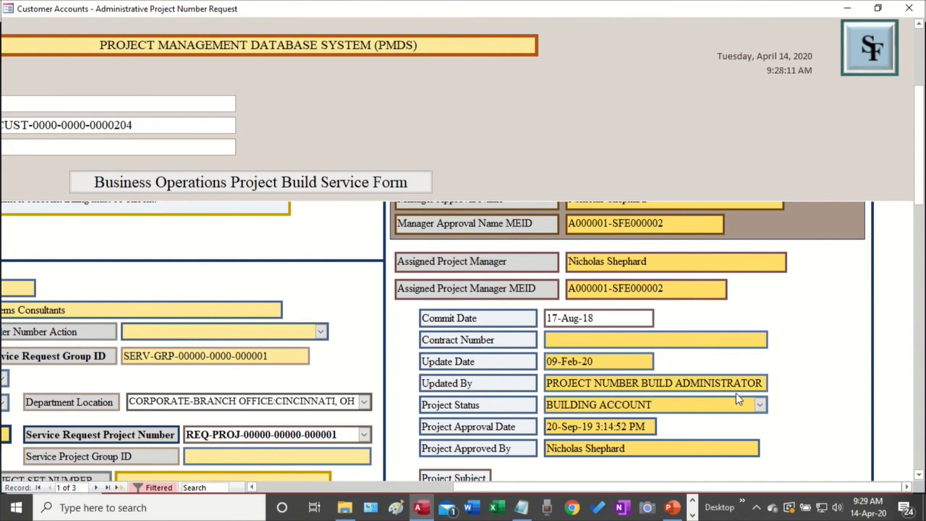
scroll(756, 410, "down", 1)
scroll(738, 427, "down", 2)
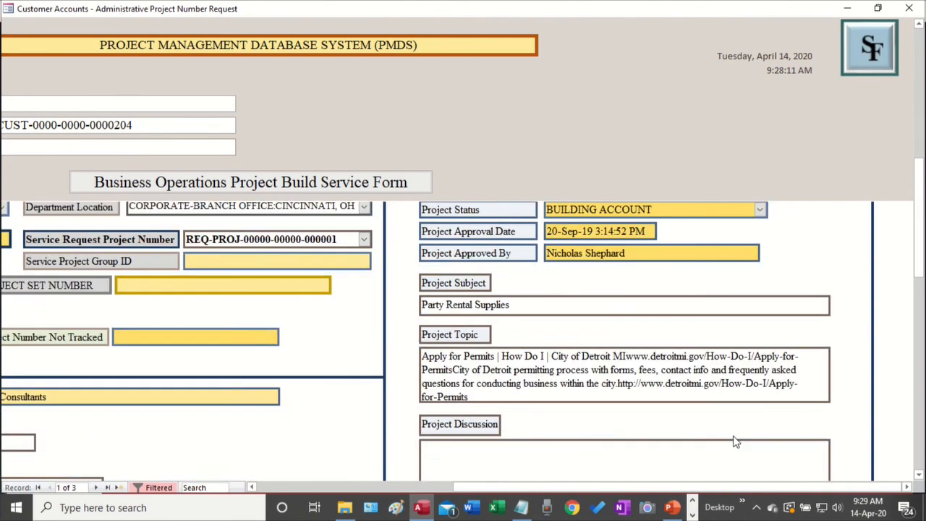
scroll(741, 437, "down", 2)
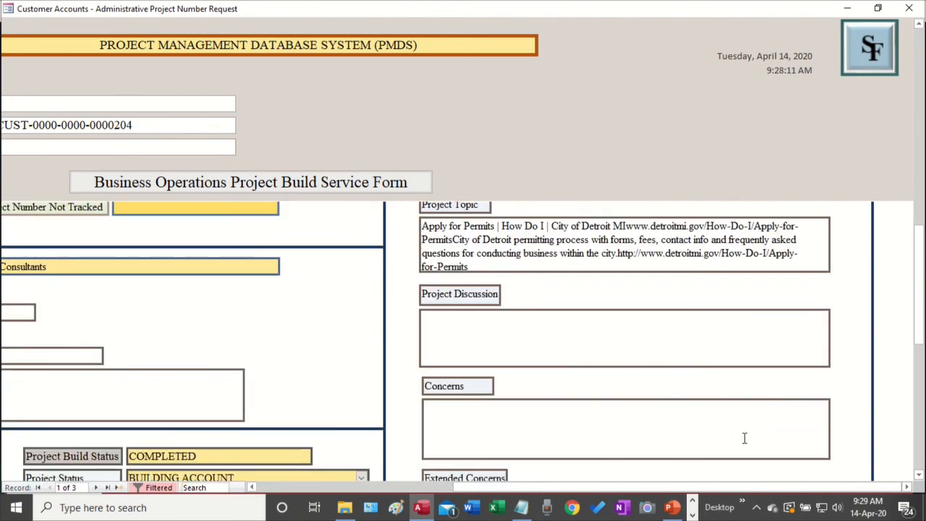
scroll(744, 438, "down", 3)
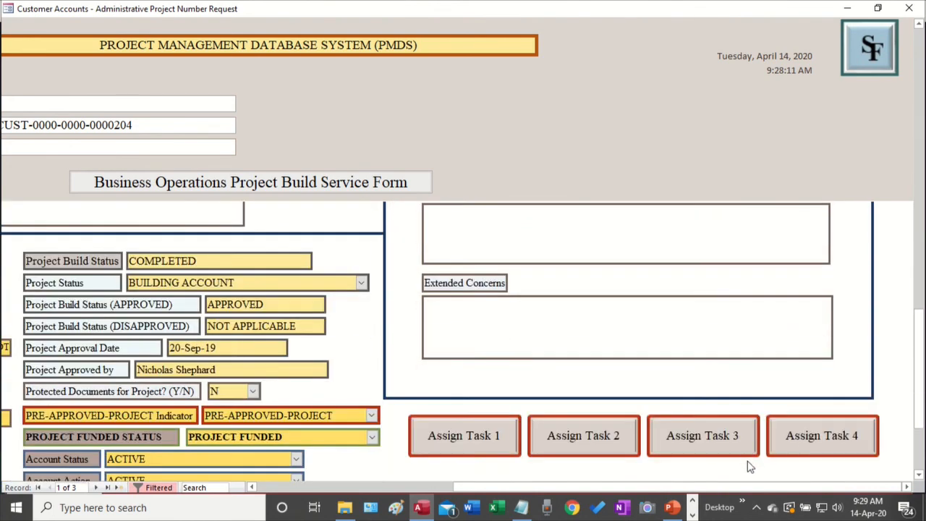
Open the Task 1 request form and review it, leaving Assigned To Group Name unselected
left_click(467, 442)
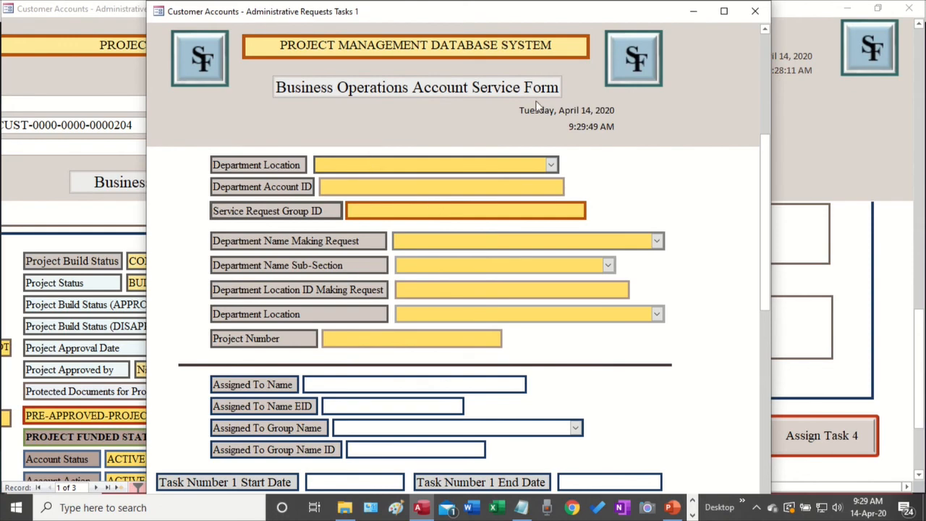
scroll(458, 296, "down", 3)
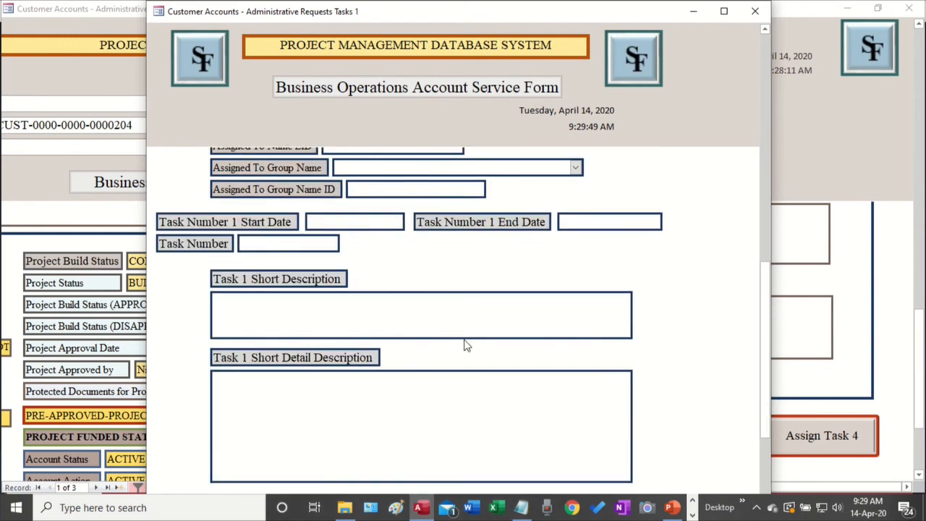
scroll(465, 343, "up", 4)
scroll(444, 293, "up", 2)
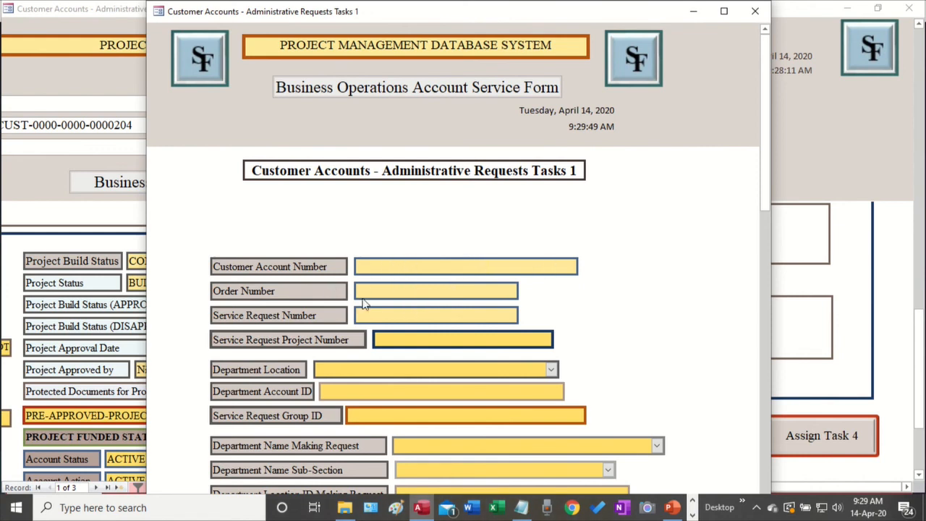
scroll(427, 377, "down", 5)
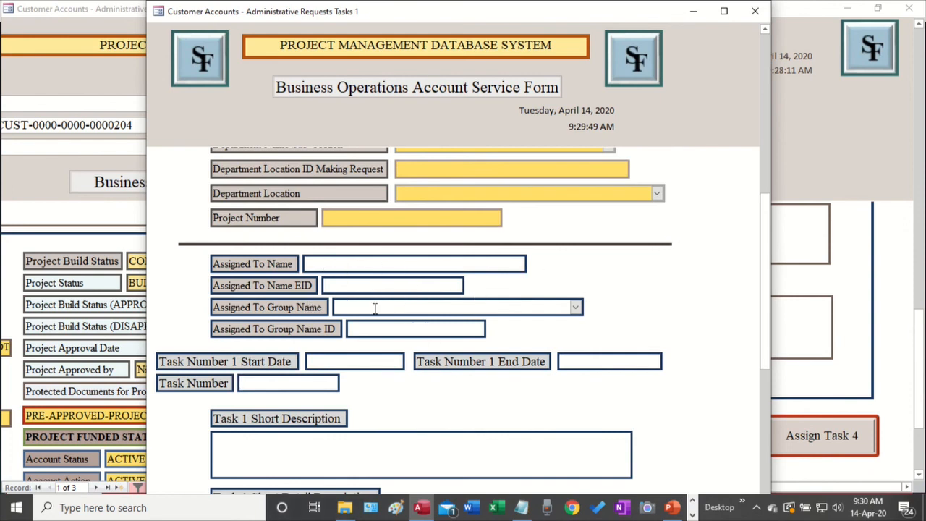
left_click(576, 308)
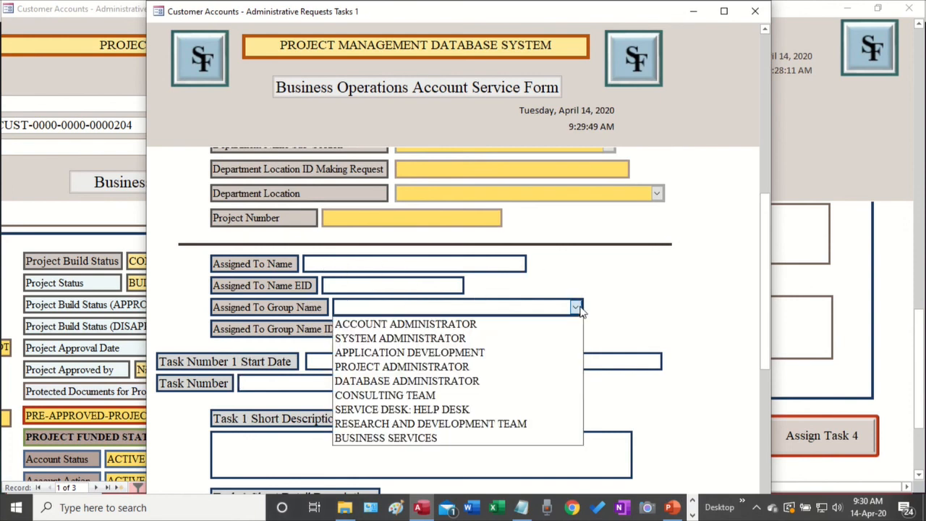
left_click(706, 284)
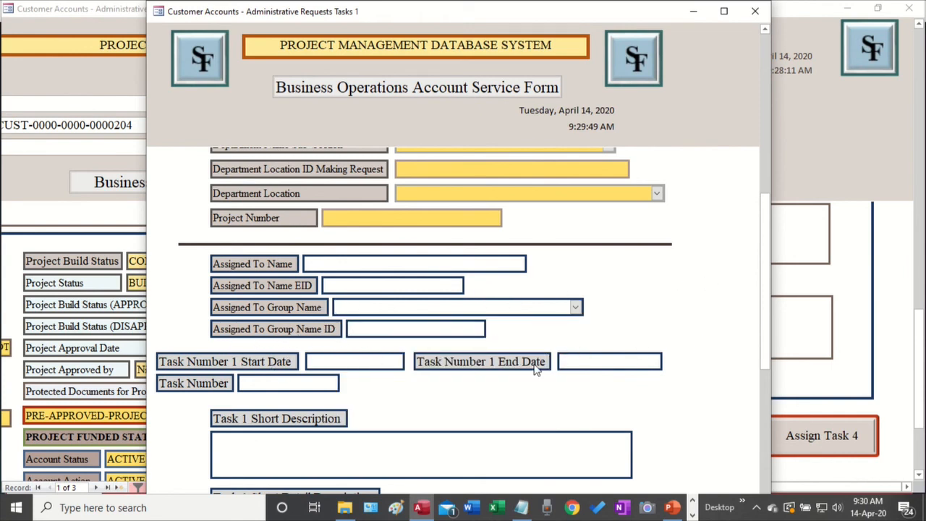
scroll(535, 369, "down", 5)
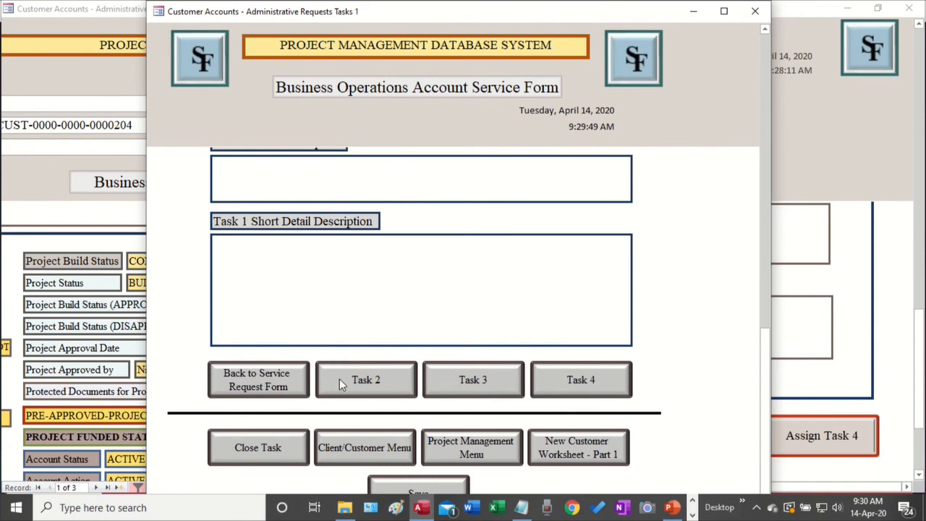
Go back to the service request form and close the Administrative Requests Tasks pop-up
left_click(247, 378)
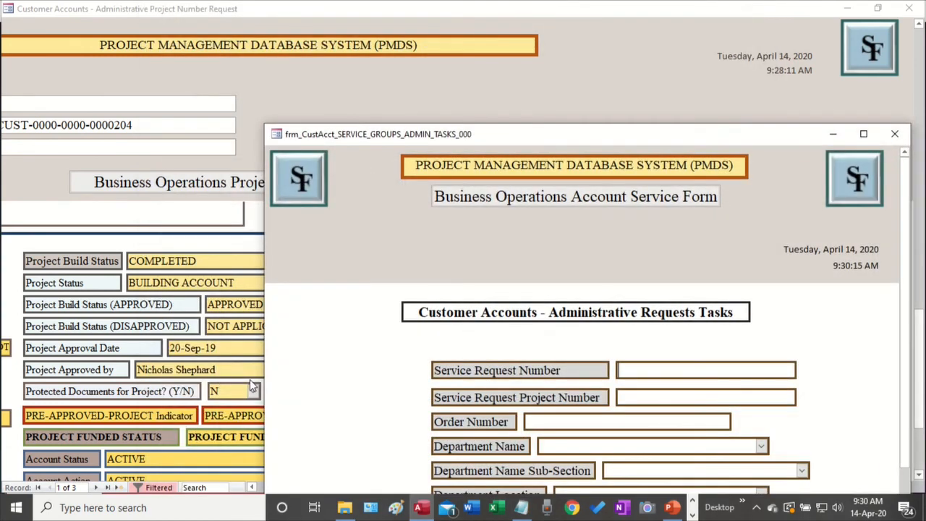
scroll(609, 209, "down", 3)
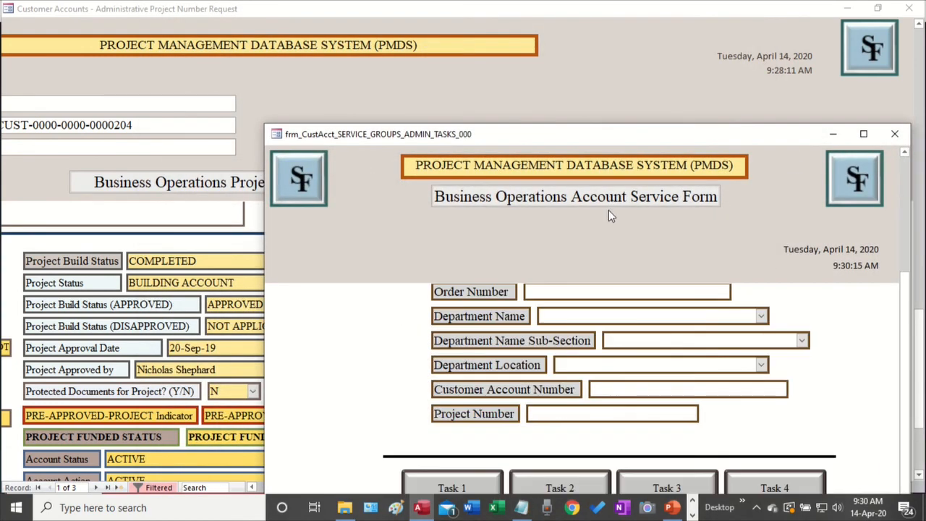
scroll(614, 225, "up", 3)
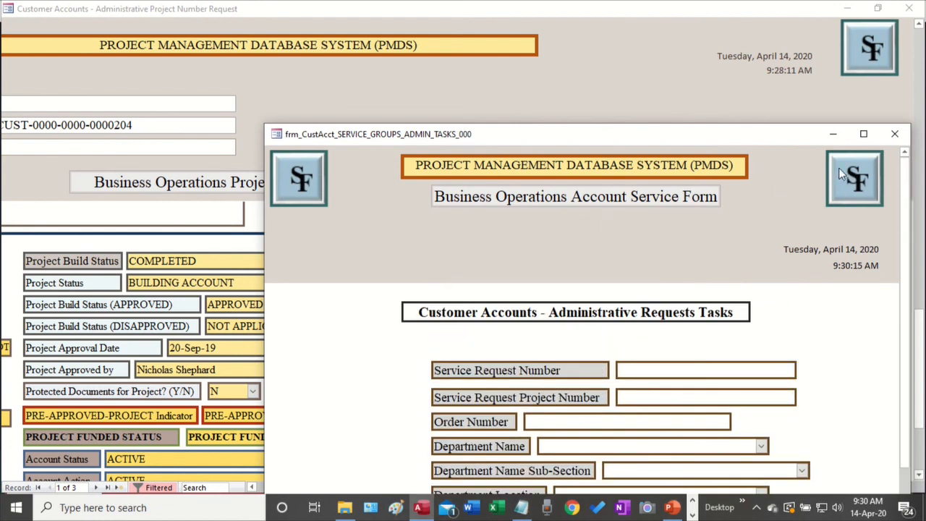
left_click(895, 134)
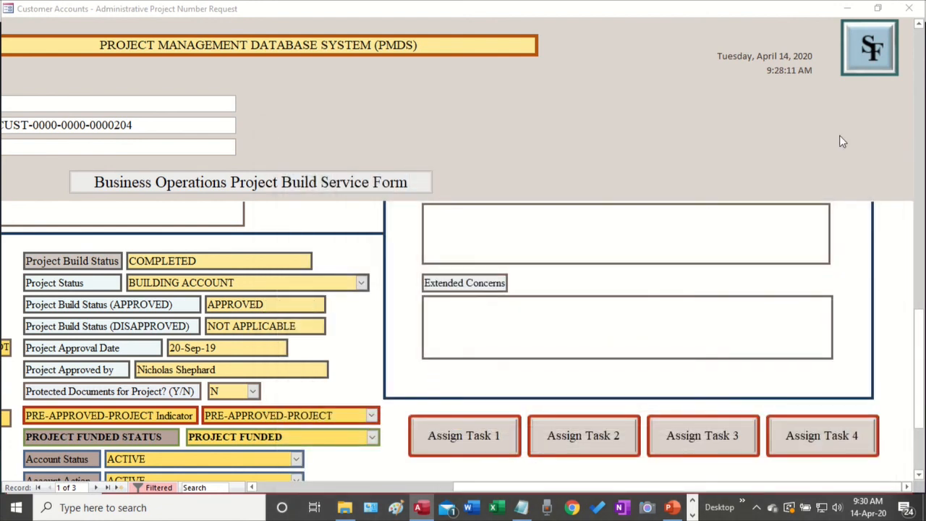
scroll(592, 208, "up", 1)
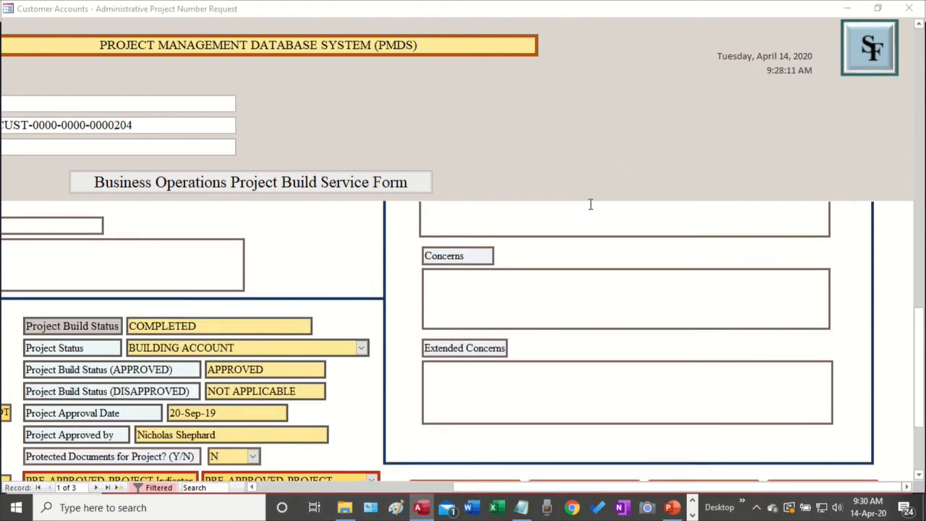
scroll(594, 210, "down", 3)
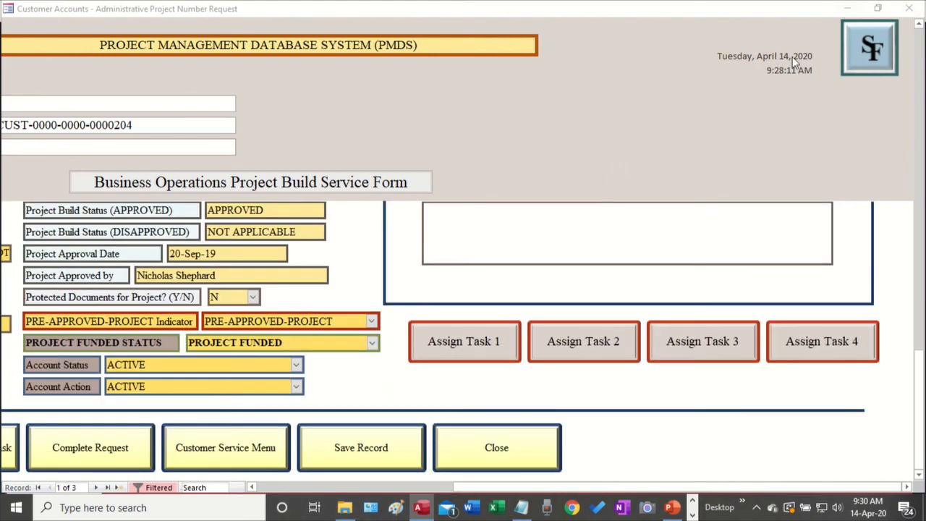
left_click_drag(521, 487, 676, 511)
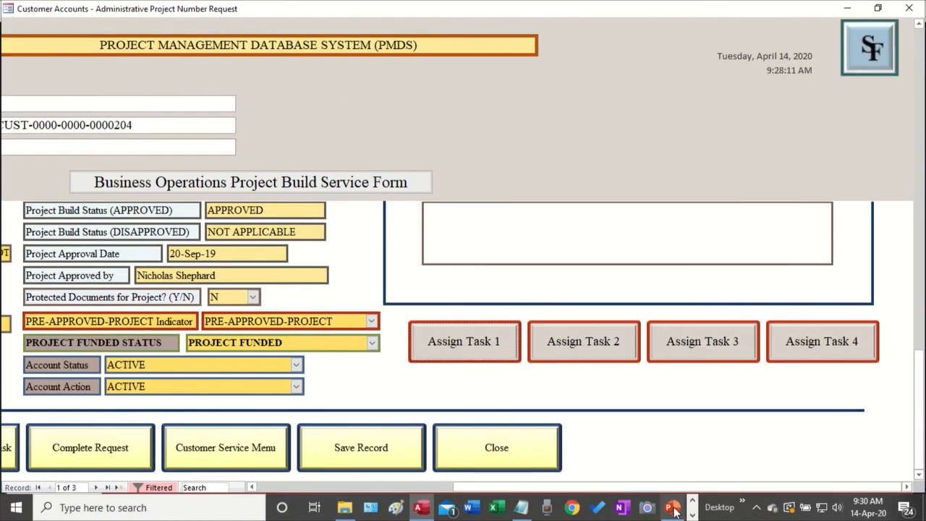
Close the project build form, acknowledge the managers-only warning, and minimize the New Customer Worksheet
left_click(512, 460)
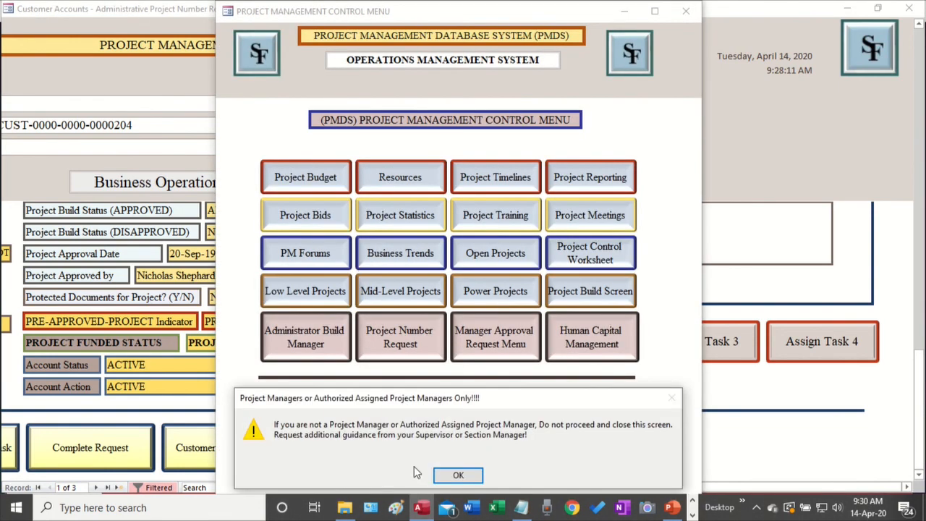
left_click(466, 477)
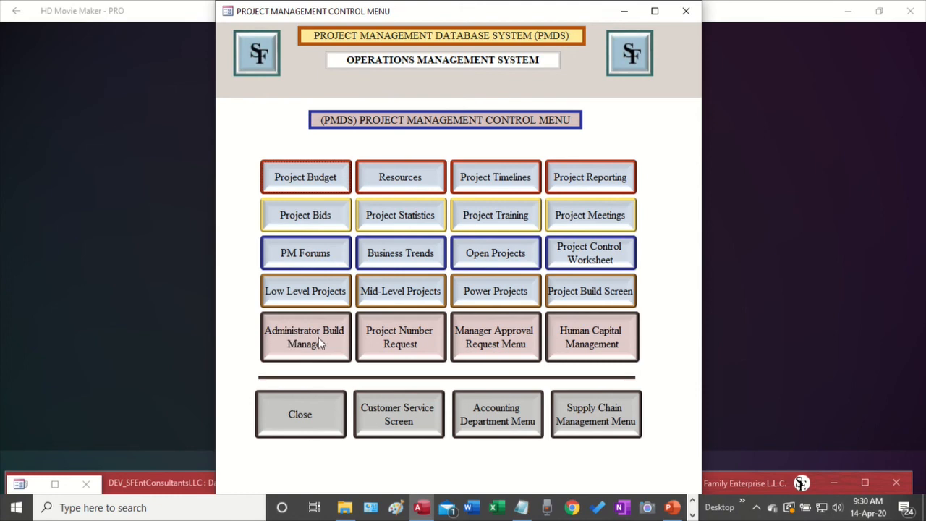
left_click(54, 484)
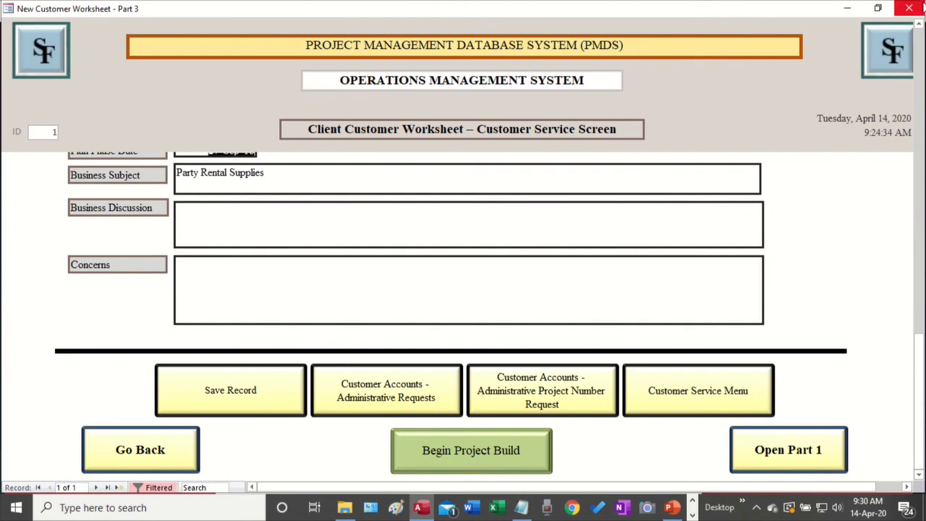
left_click(852, 9)
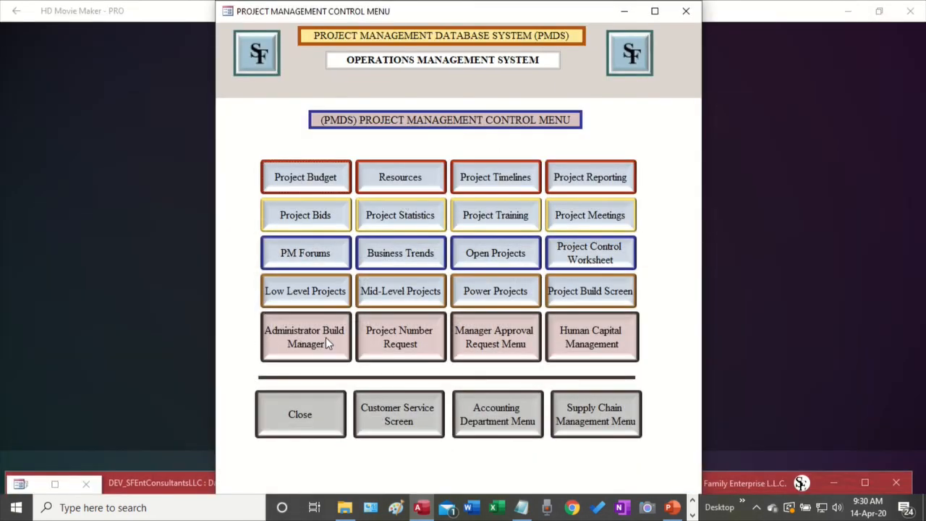
Launch Administrator Build Manager from the Project Management Control Menu
left_click_drag(488, 16, 507, 26)
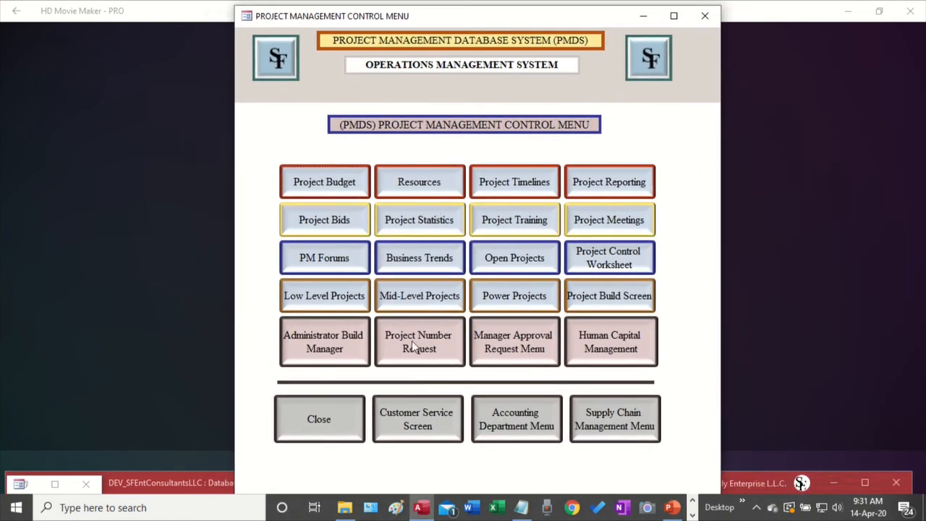
left_click(330, 347)
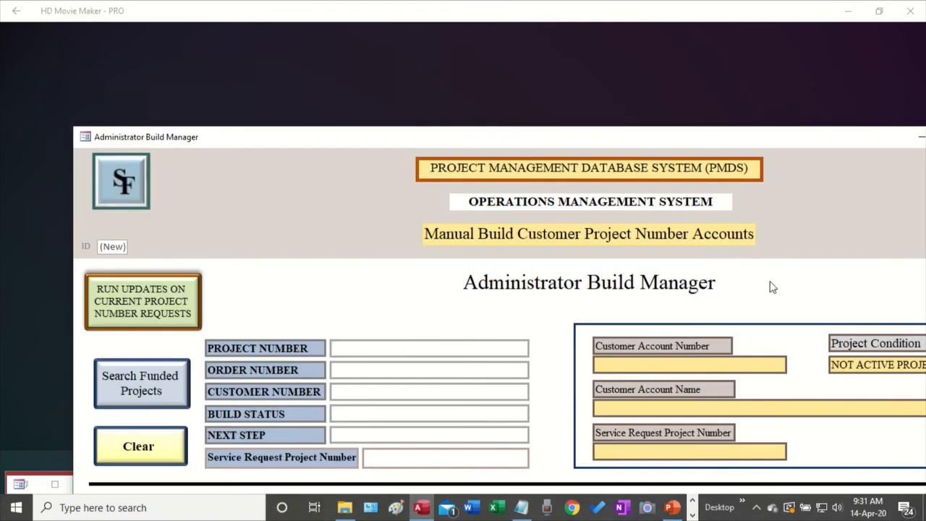
Maximize Build Manager, enter the customer's number, and search its funded projects
left_click_drag(671, 140, 576, 109)
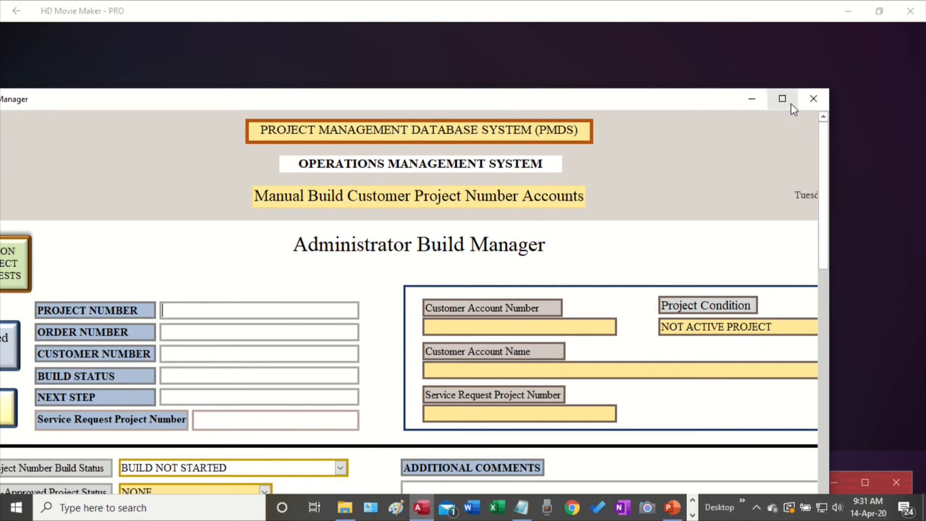
left_click(791, 103)
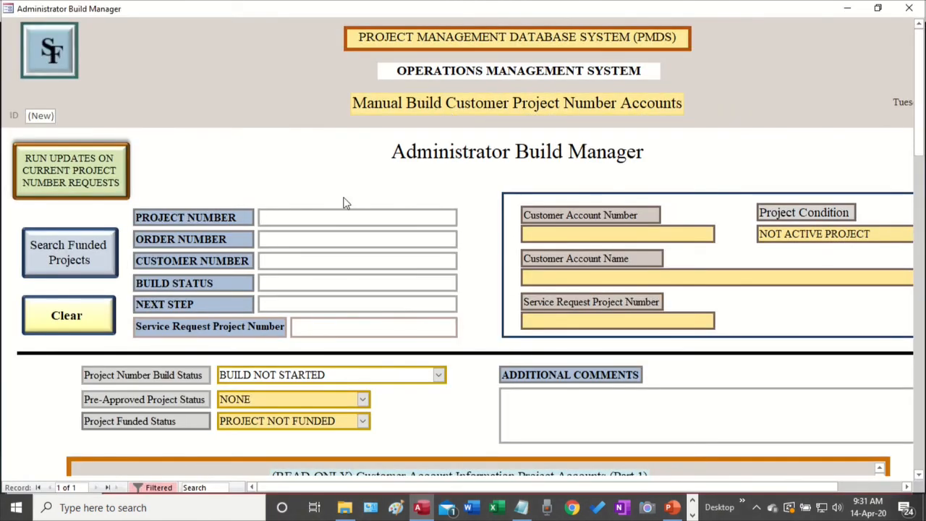
left_click(301, 259)
type("CUST")
type("-0090")
type("-000")
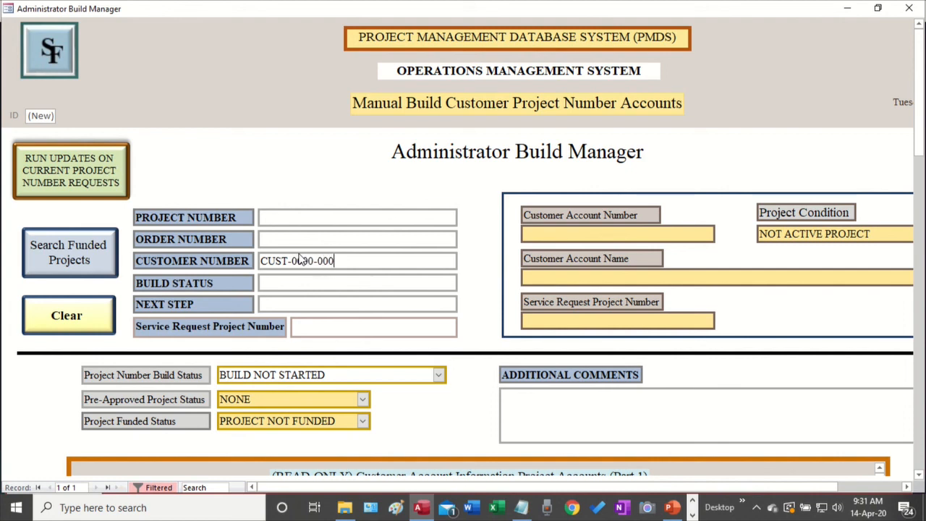
type("0-0000")
type("0204")
left_click(69, 255)
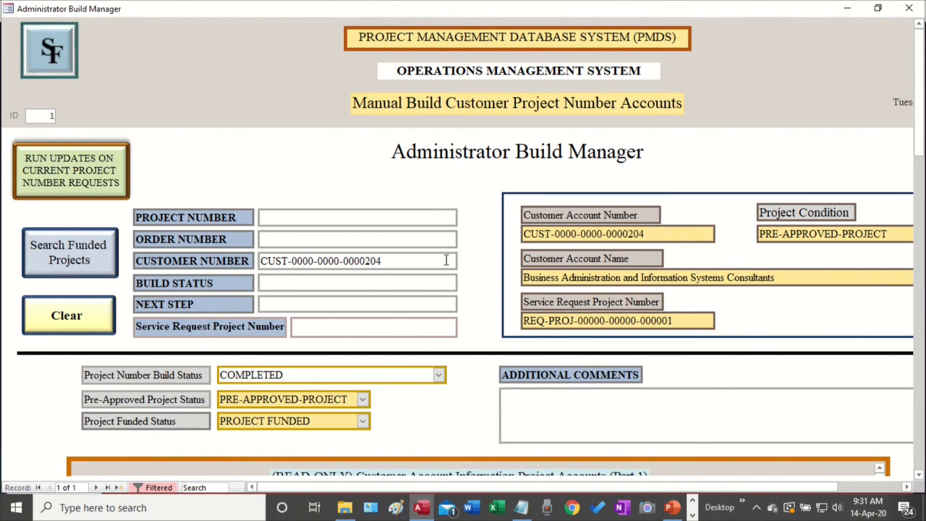
Scroll to Part 2 Set-up showing status APPROVED, approval date 13-Aug-18, project number A00000001-1A00000001
scroll(449, 261, "down", 1)
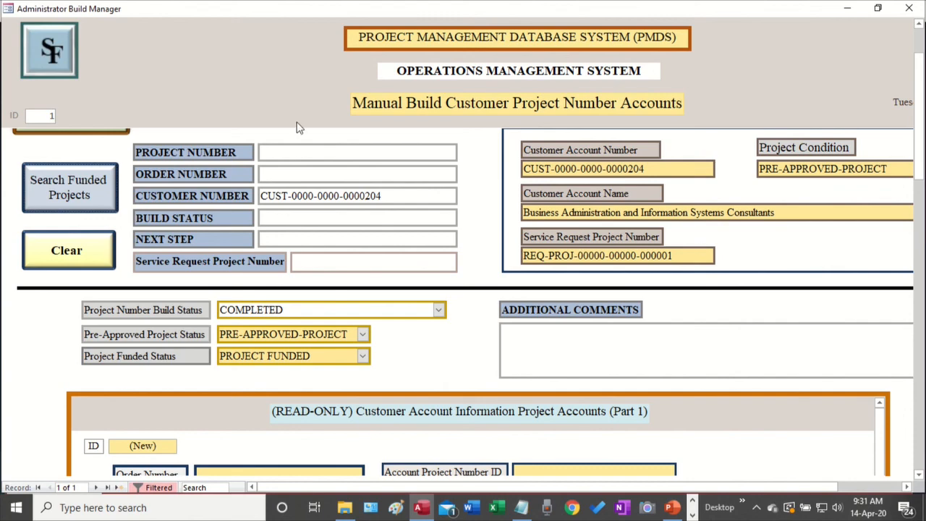
scroll(254, 243, "up", 1)
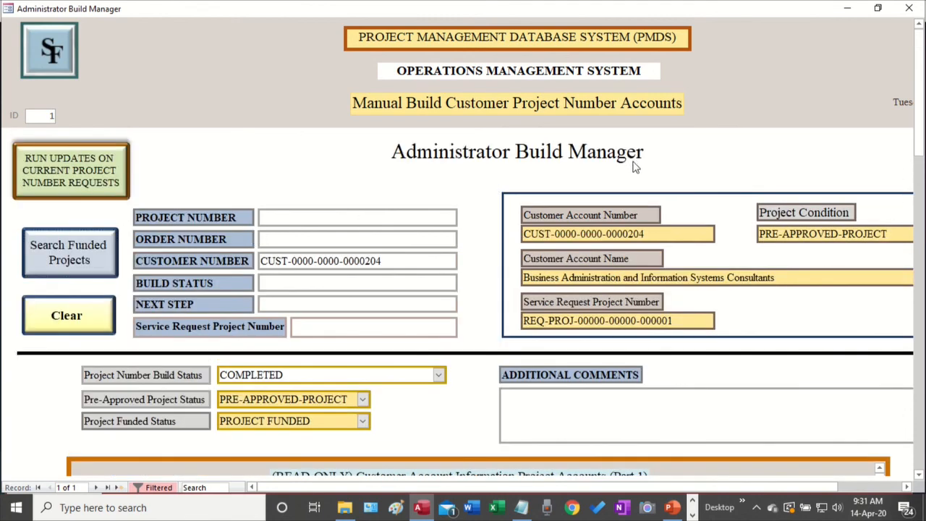
scroll(641, 179, "down", 1)
scroll(647, 186, "down", 1)
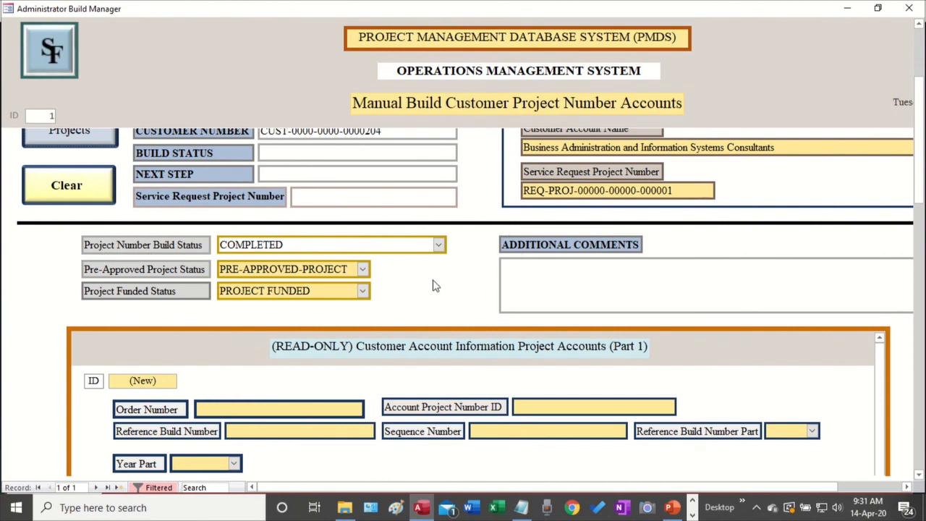
scroll(568, 303, "down", 5)
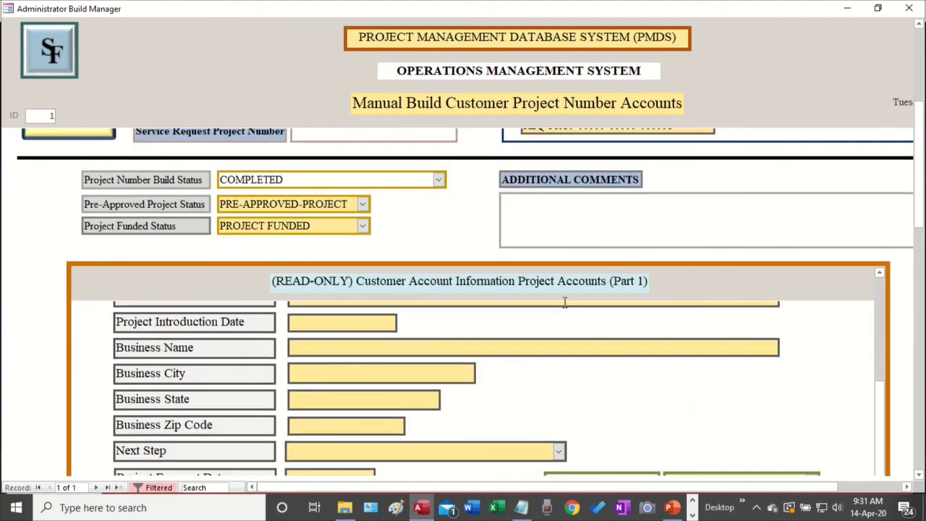
scroll(565, 306, "up", 3)
left_click_drag(916, 206, 913, 276)
scroll(885, 282, "up", 1)
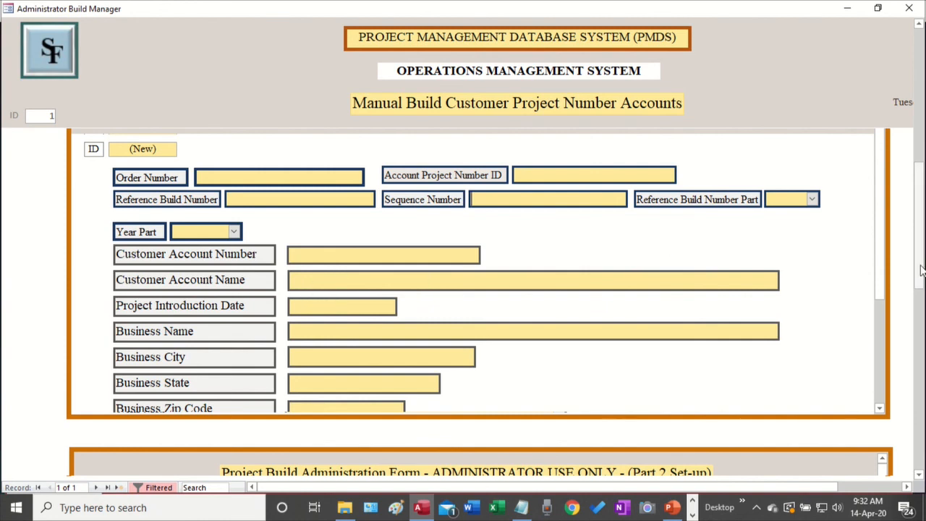
scroll(923, 264, "up", 3)
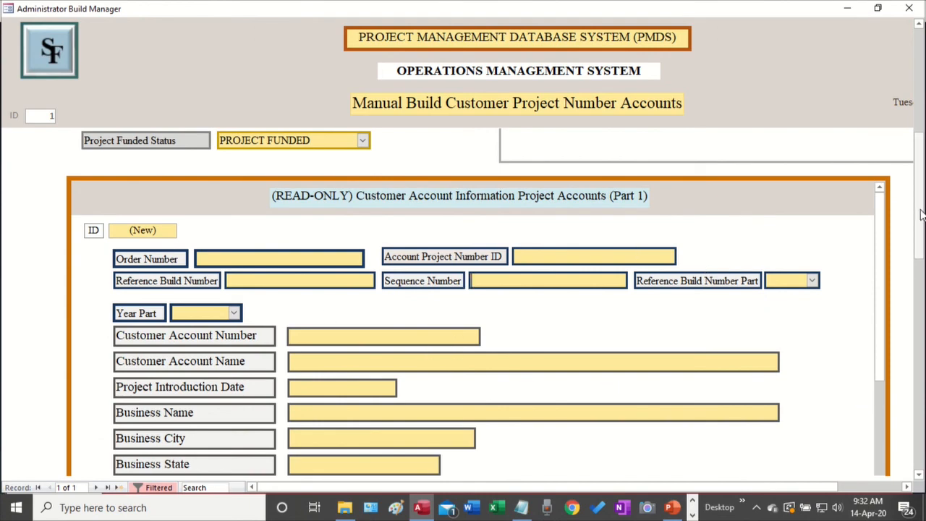
left_click_drag(923, 213, 923, 351)
left_click_drag(886, 222, 877, 340)
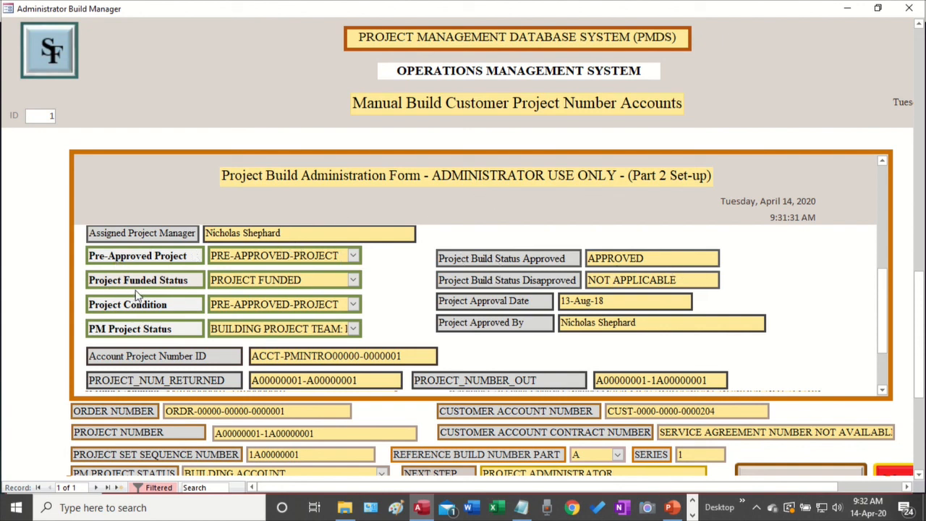
Scroll down to the order rows: created 07-Aug-18, commit 17-Aug-18, next step PROJECT ADMINISTRATOR
scroll(419, 339, "down", 2)
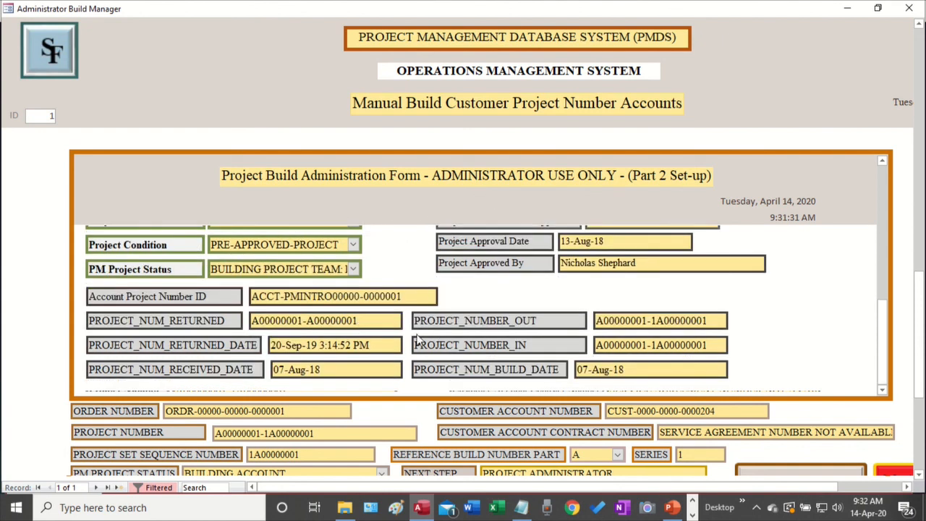
left_click_drag(918, 304, 919, 360)
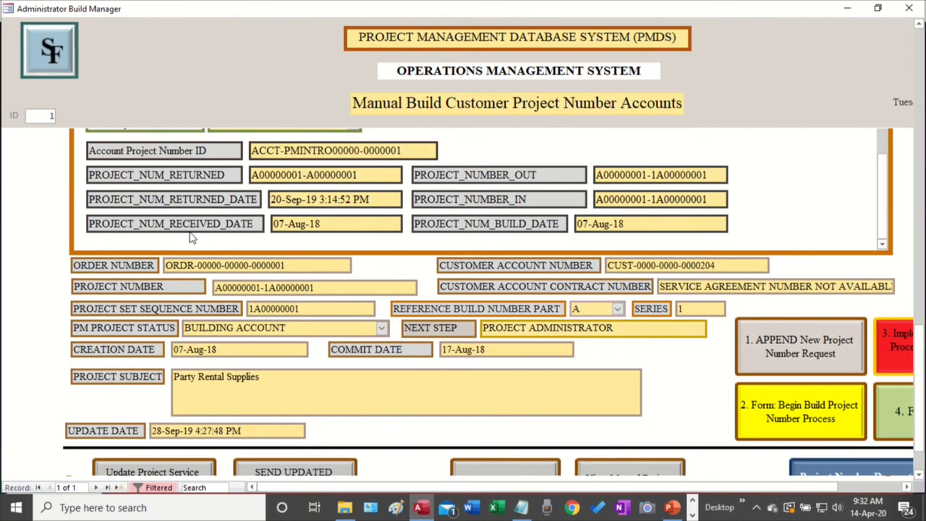
scroll(427, 352, "up", 3)
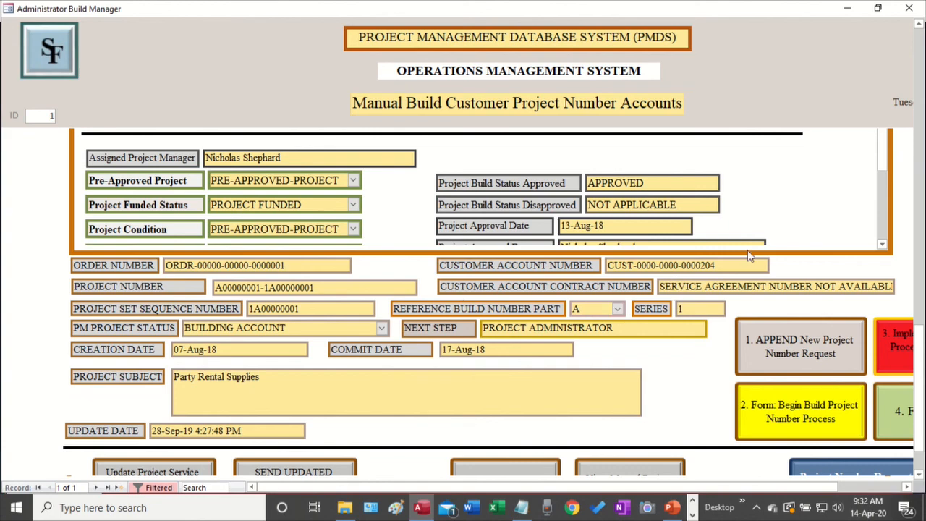
scroll(704, 223, "up", 2)
scroll(713, 216, "down", 1)
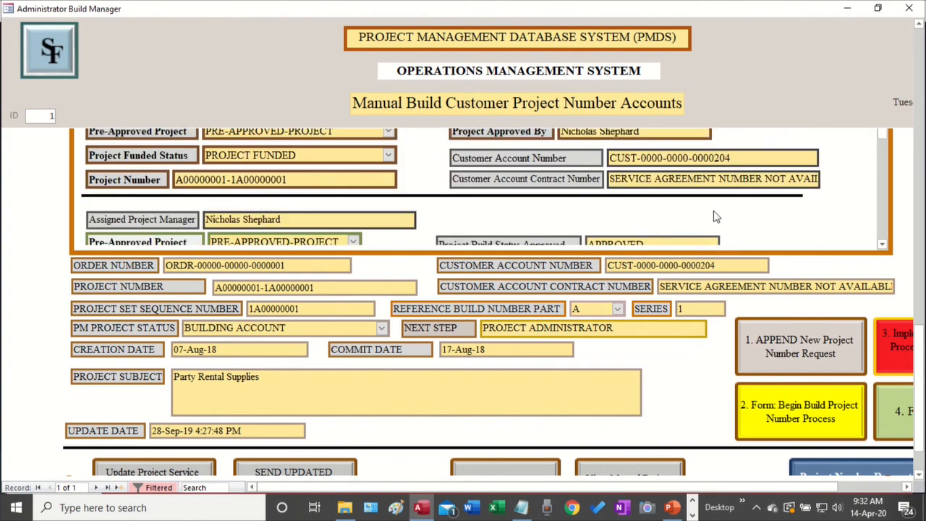
scroll(714, 216, "down", 3)
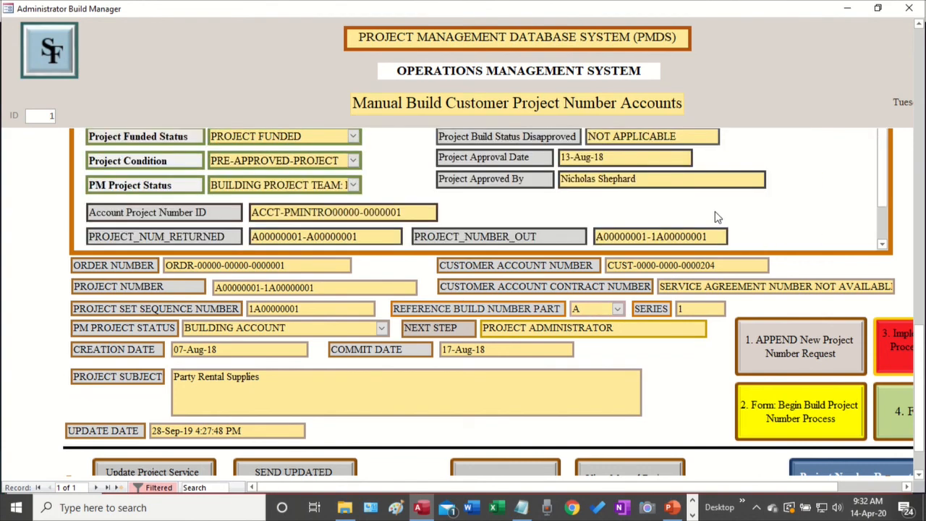
scroll(715, 217, "down", 2)
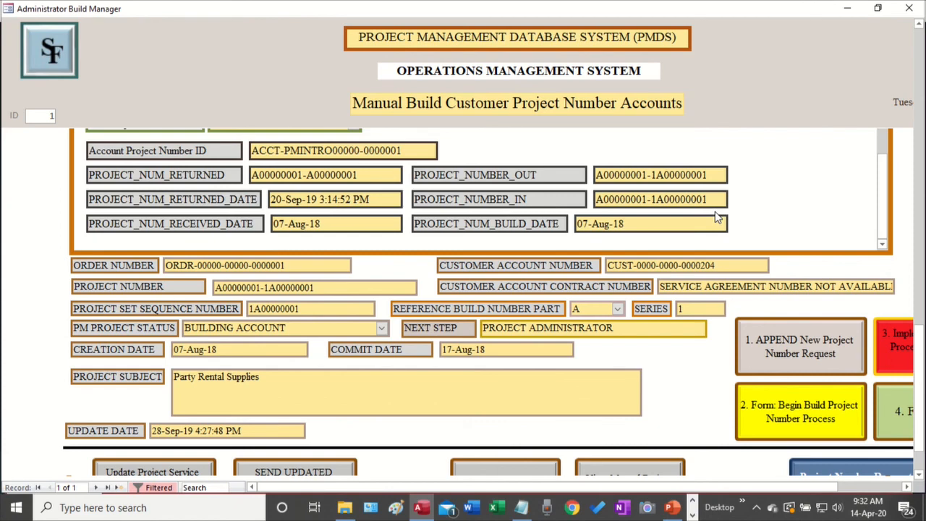
scroll(715, 217, "up", 2)
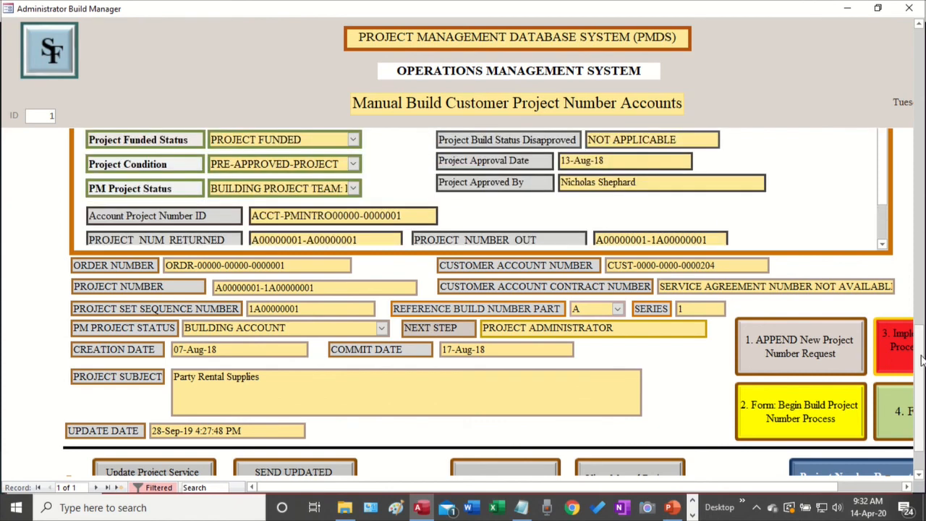
scroll(920, 329, "up", 1)
scroll(921, 333, "up", 1)
scroll(699, 321, "up", 3)
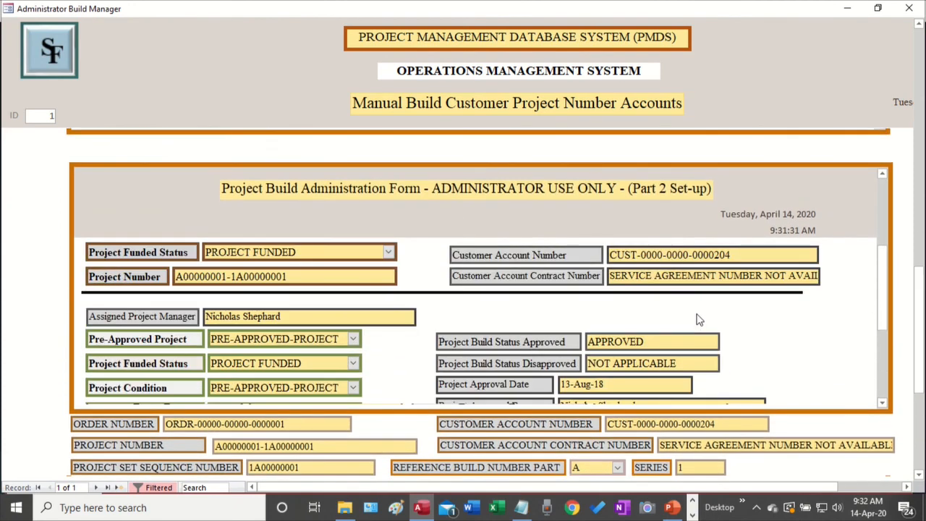
scroll(699, 321, "up", 2)
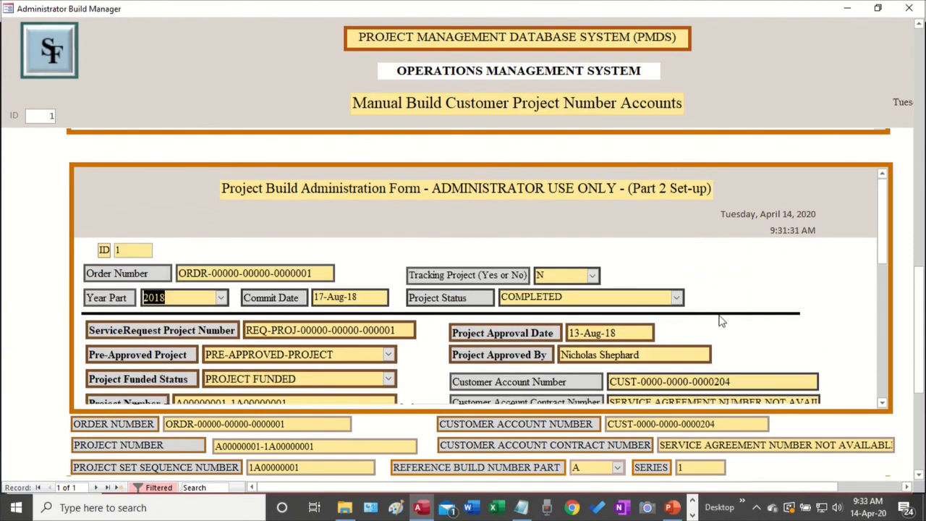
scroll(693, 293, "down", 5)
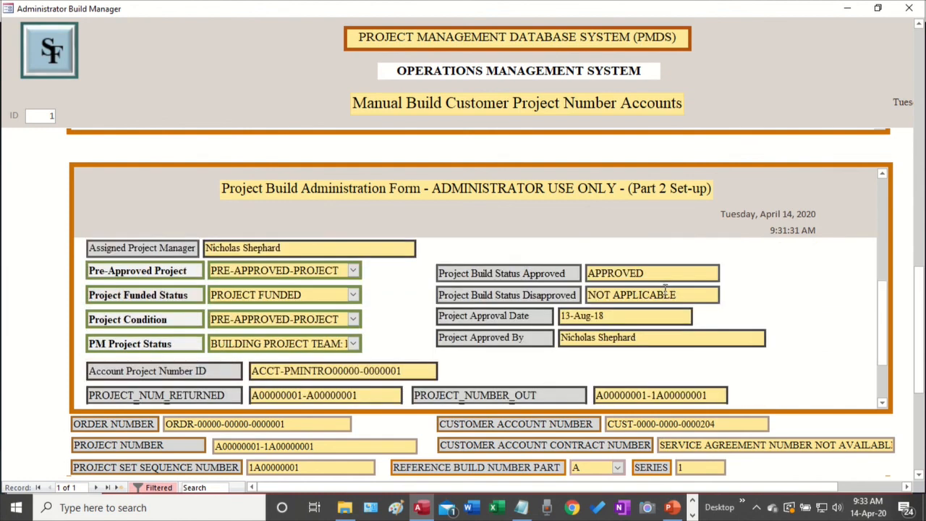
scroll(665, 292, "down", 2)
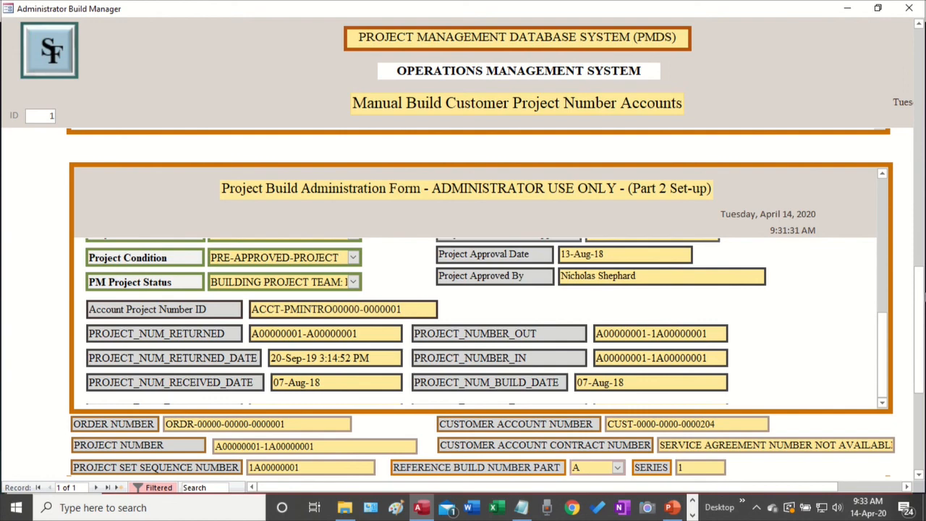
scroll(477, 304, "down", 10)
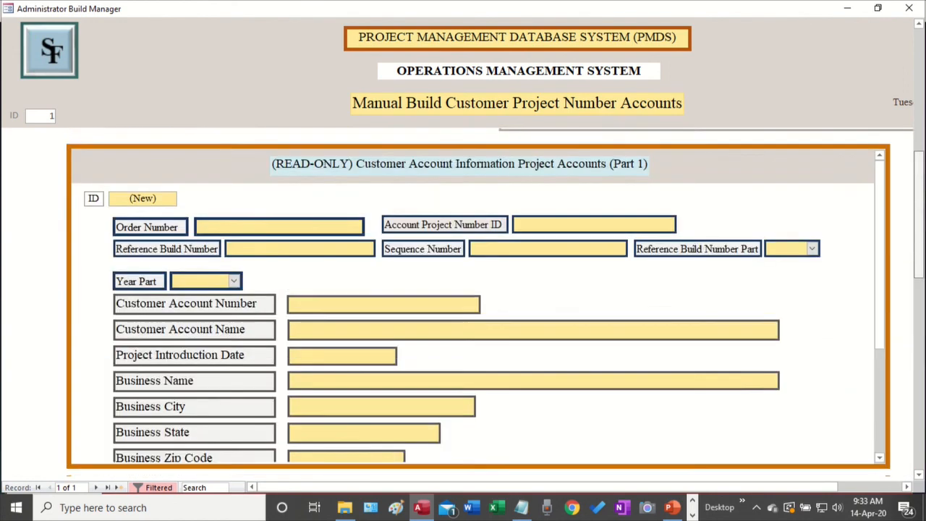
scroll(477, 304, "up", 10)
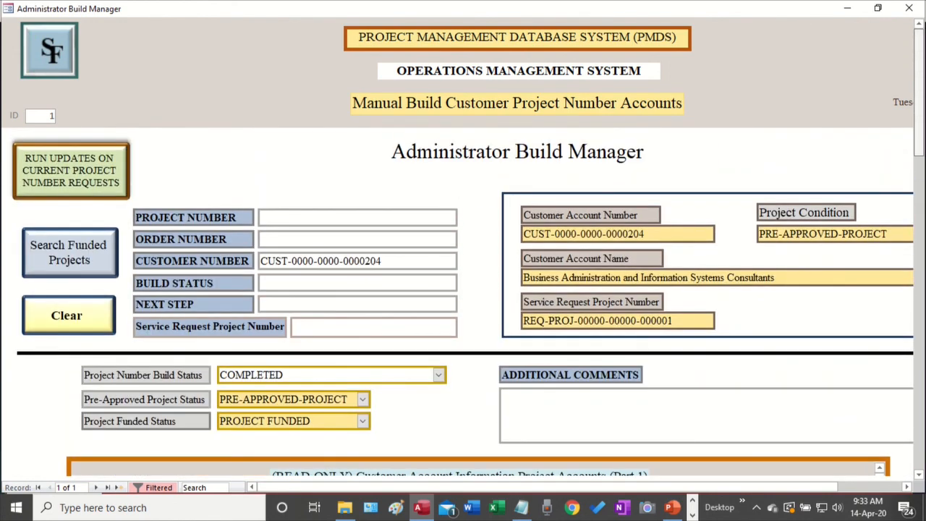
scroll(914, 222, "down", 10)
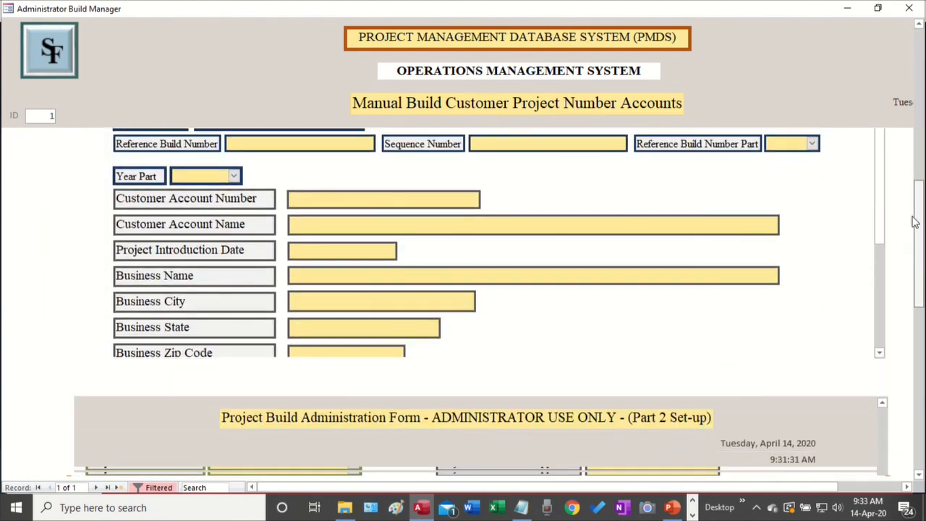
left_click_drag(915, 222, 877, 390)
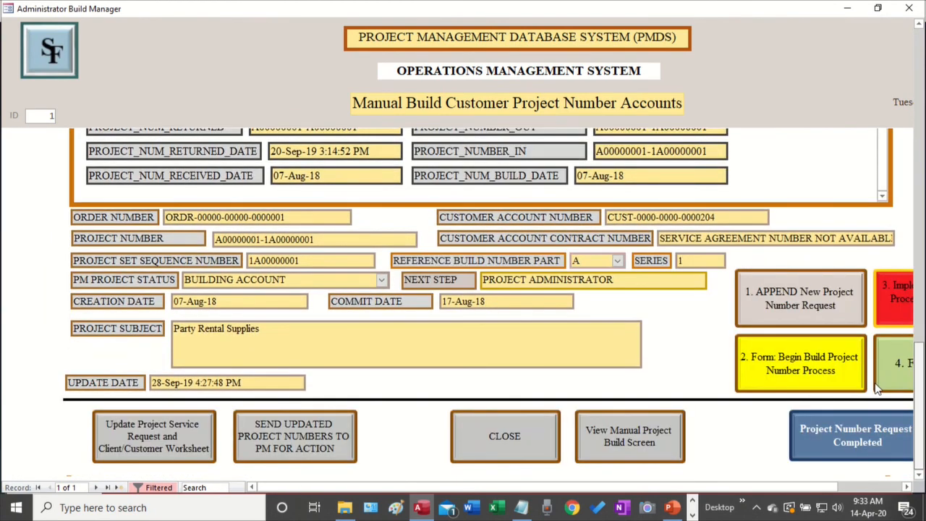
scroll(871, 395, "up", 1)
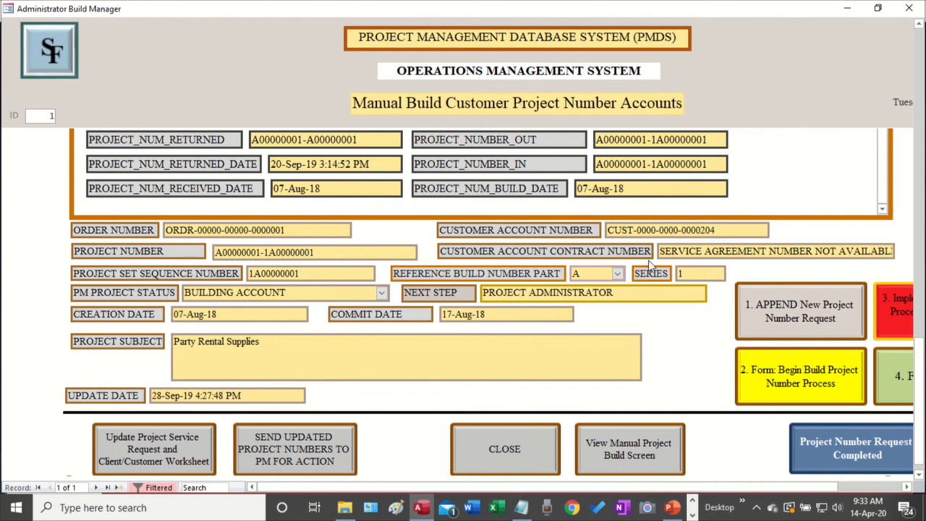
scroll(410, 292, "up", 3)
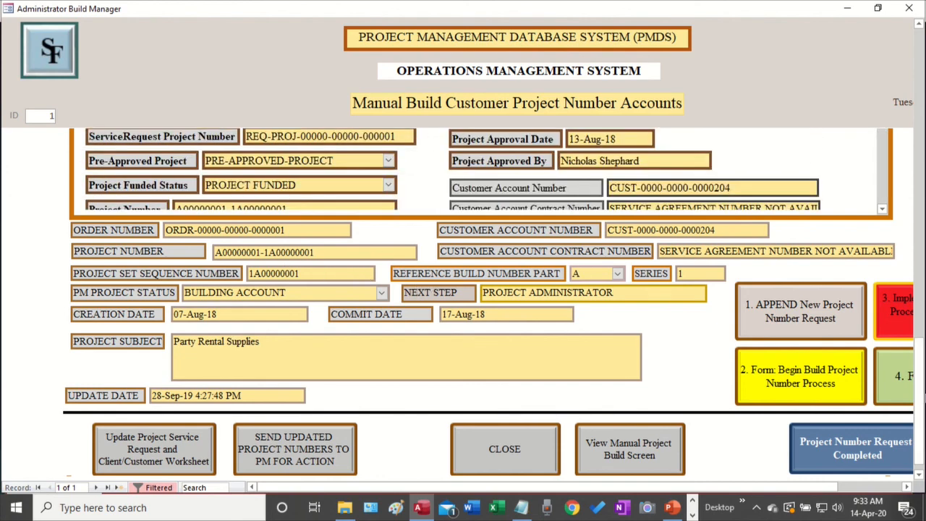
scroll(921, 364, "up", 3)
left_click_drag(921, 359, 920, 71)
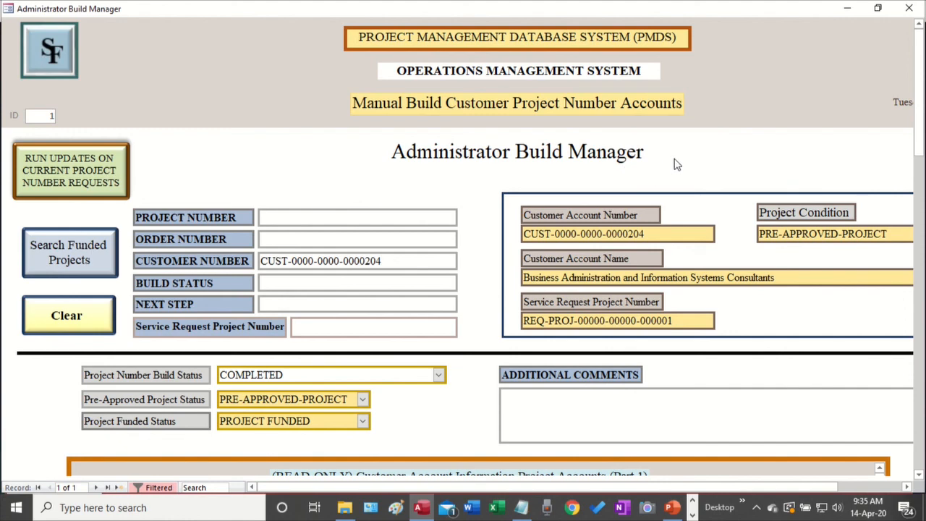
left_click_drag(922, 129, 894, 443)
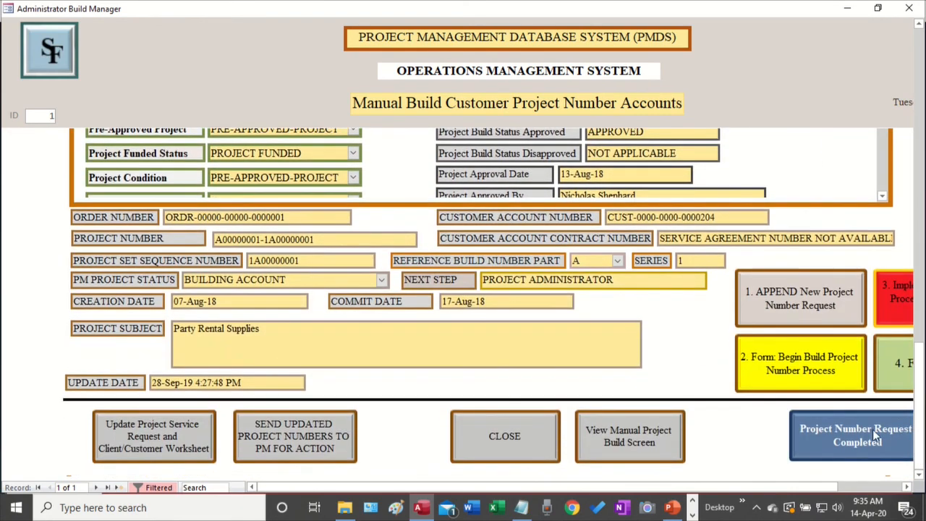
Show the HD Movie Maker - PRO window preview from the taskbar's hidden icons
left_click(693, 516)
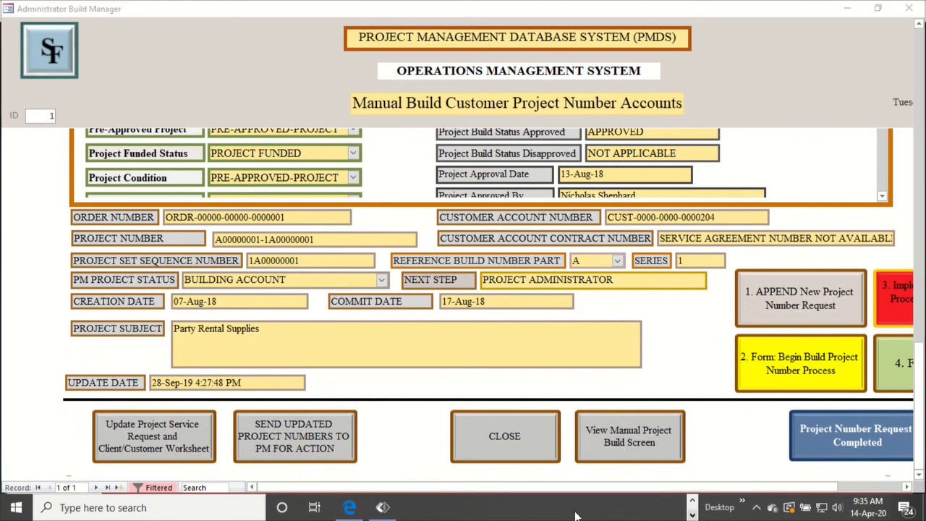
mouse_move(385, 511)
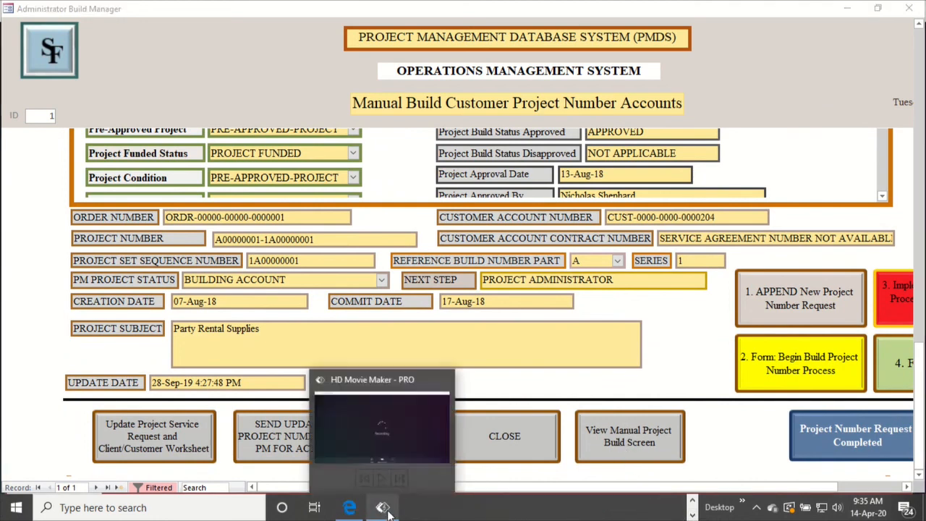